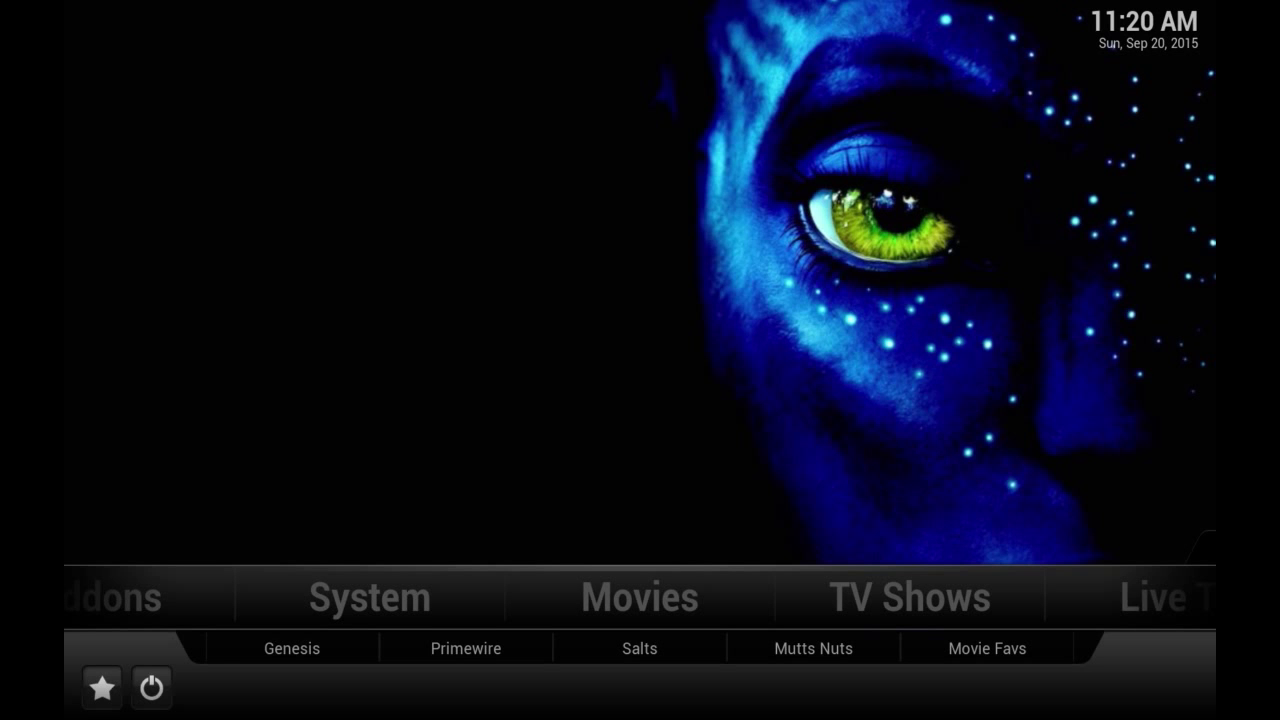
- Open the Confluence skin settings from the System section and disable the Home Floor option
key(Up)
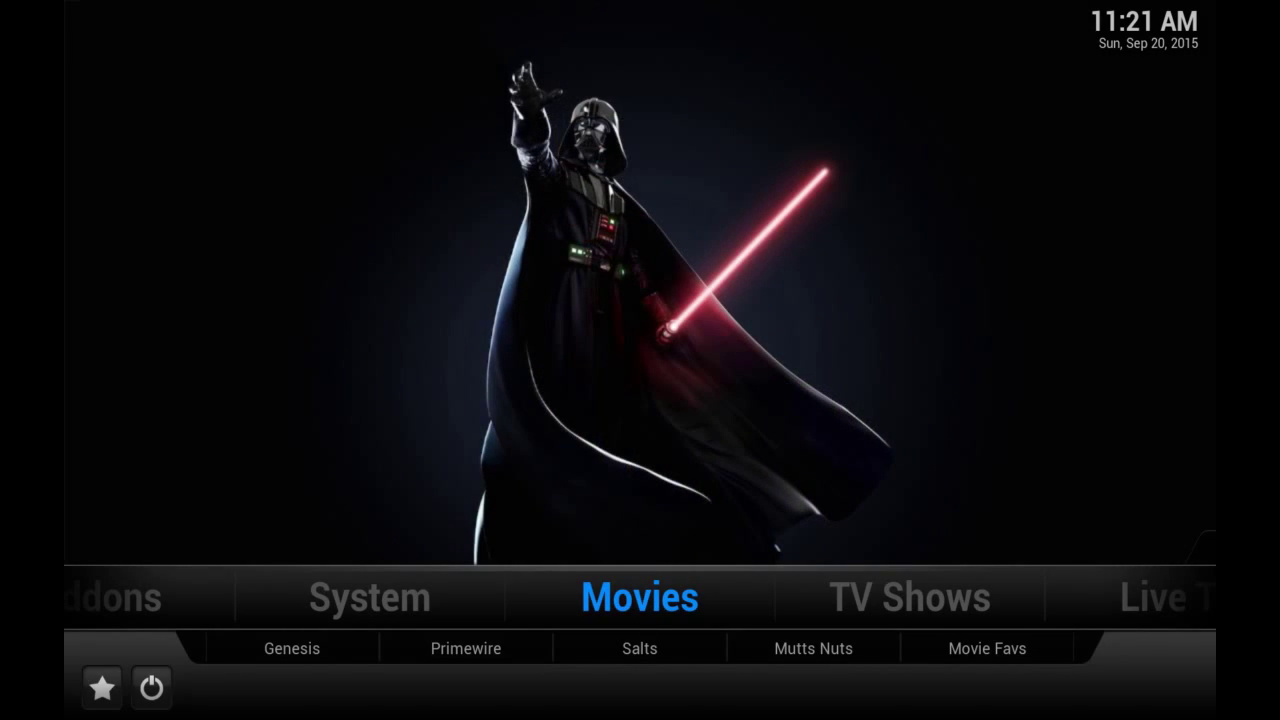
key(Left)
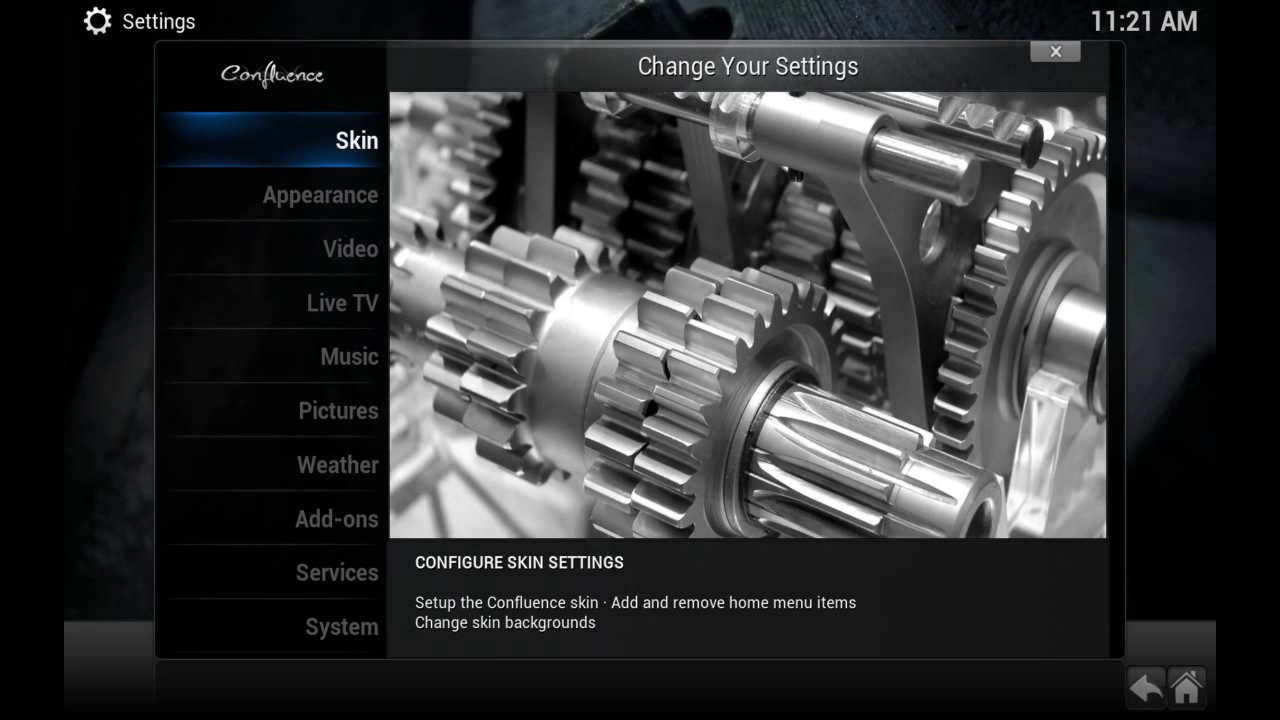
key(Return)
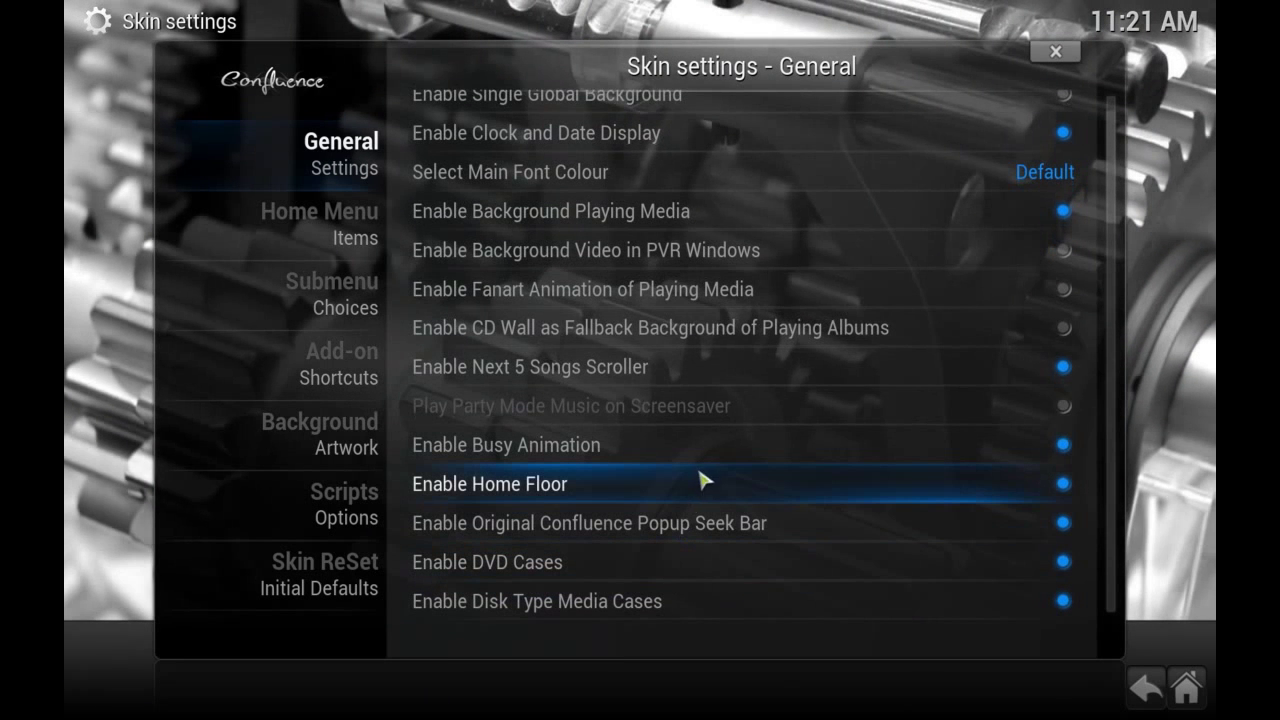
click(718, 487)
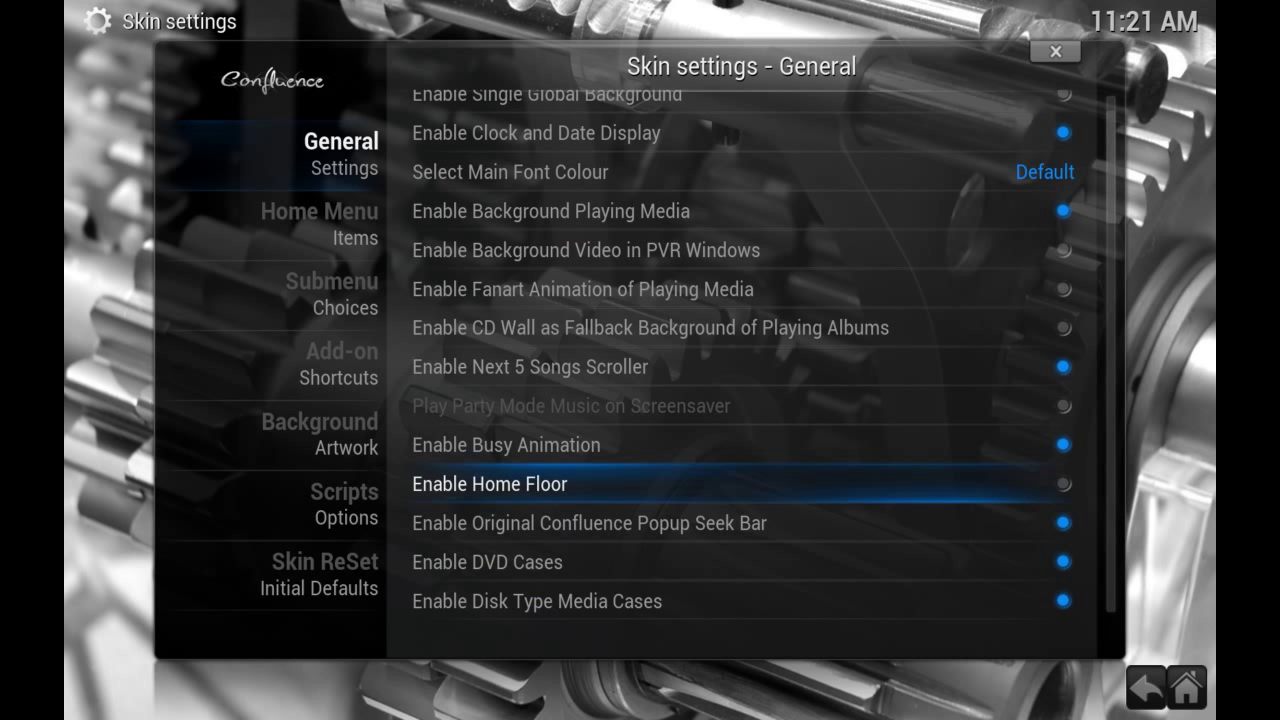
- Set the Default Focused Menu Item for the home screen to System
scroll(757, 480, down, 2)
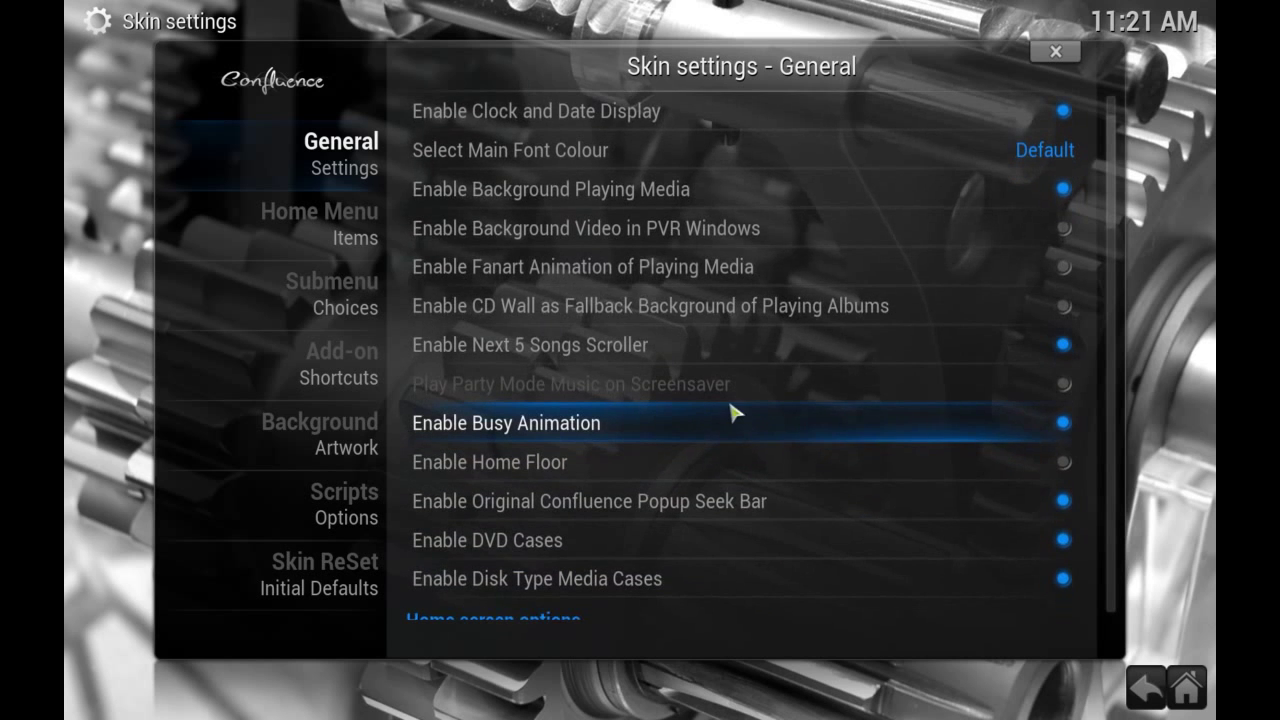
scroll(760, 360, down, 3)
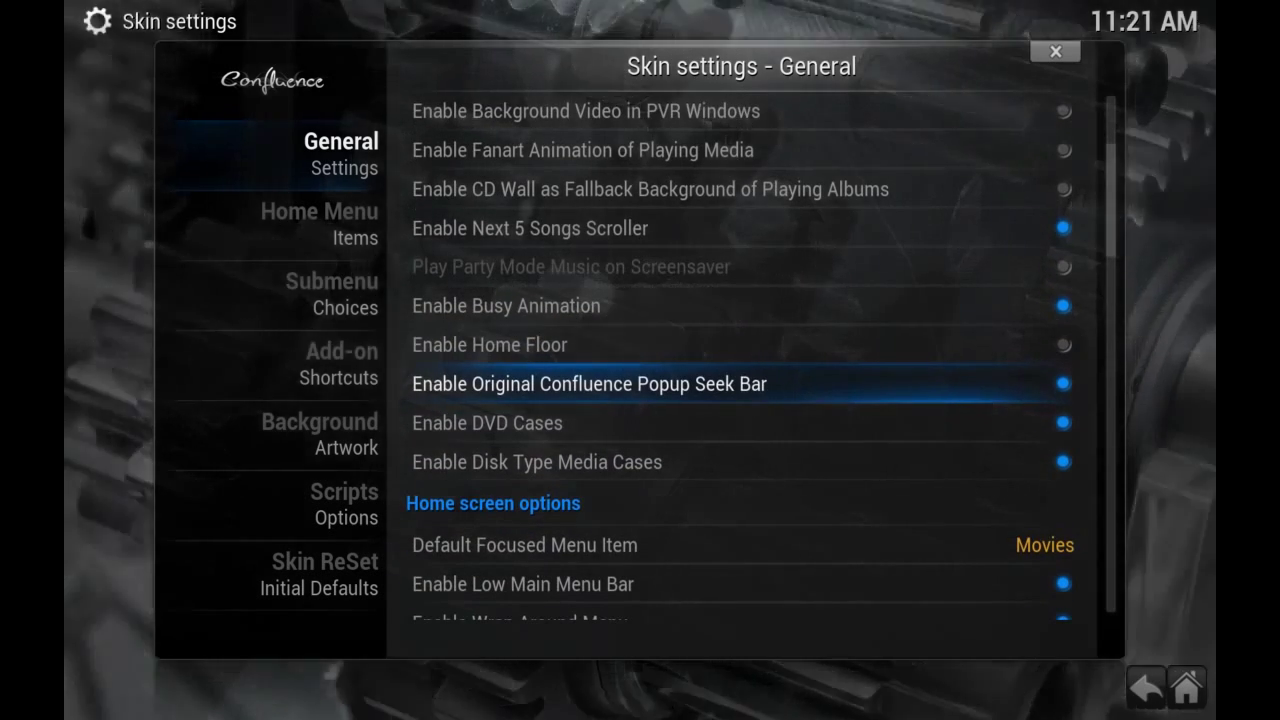
scroll(749, 417, down, 3)
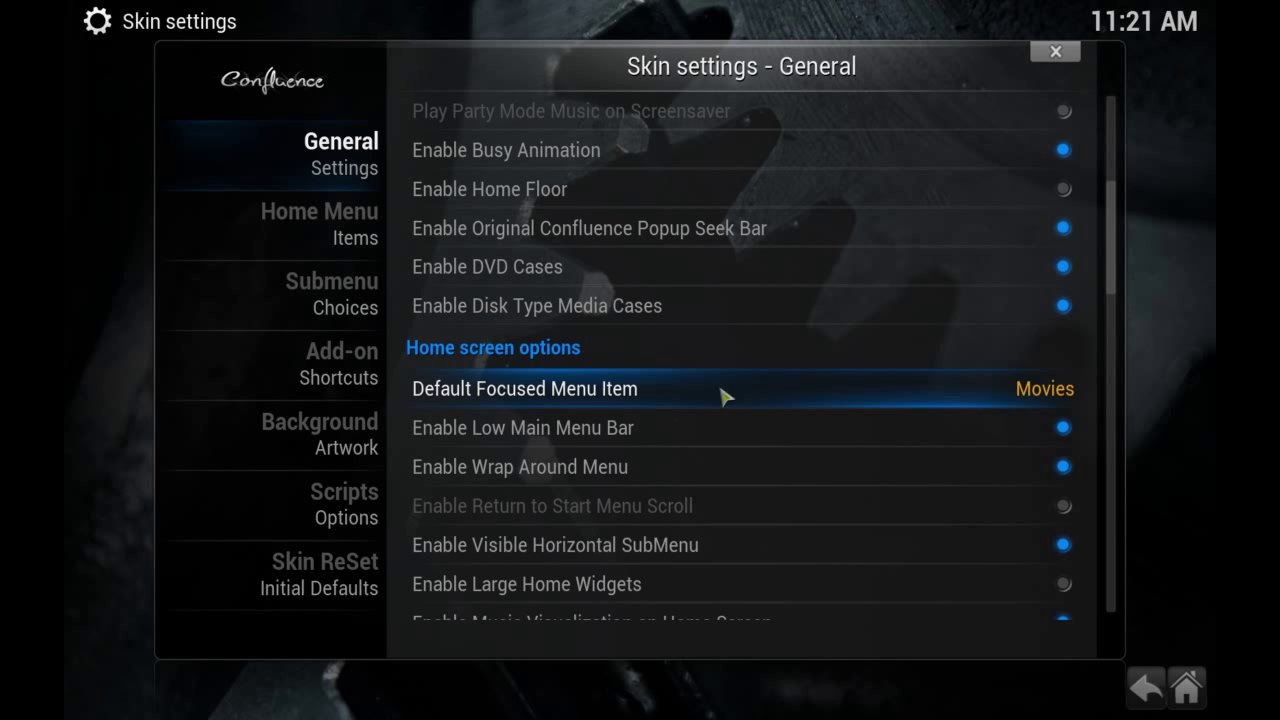
key(Return)
key(Return)
key(Return)
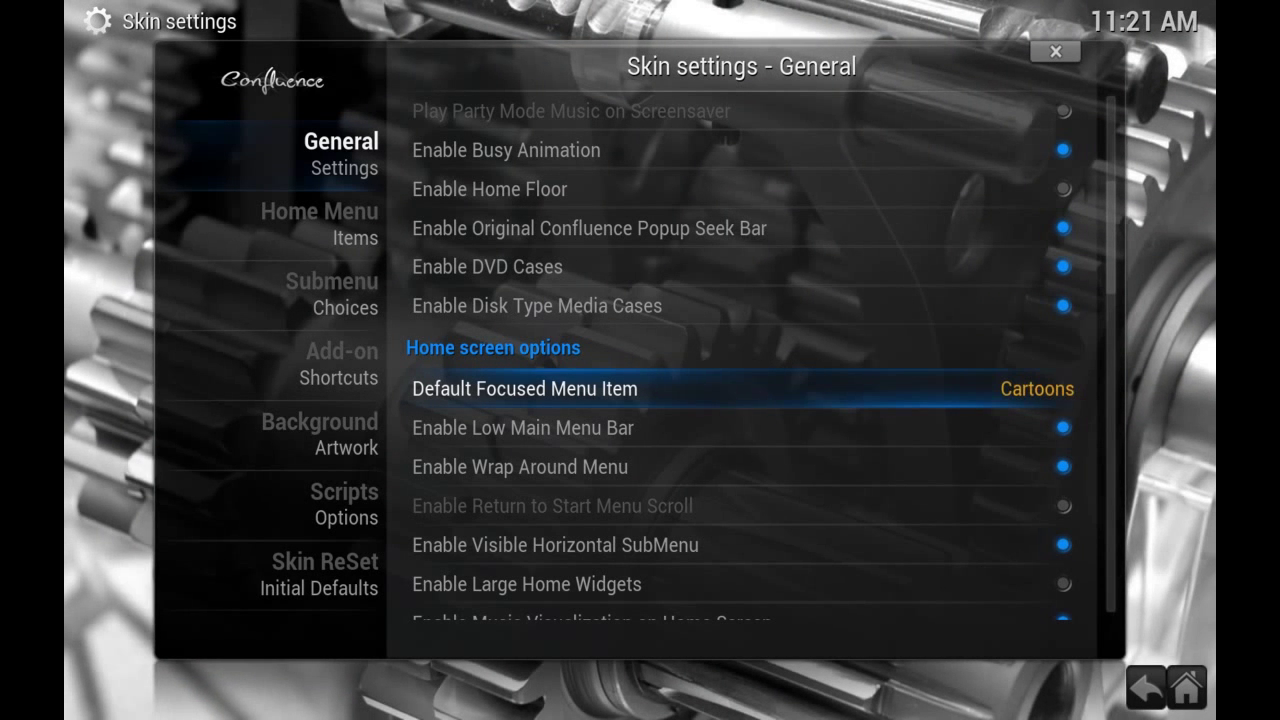
key(Return)
key(Return)
key(Return)
key(Return)
key(Return)
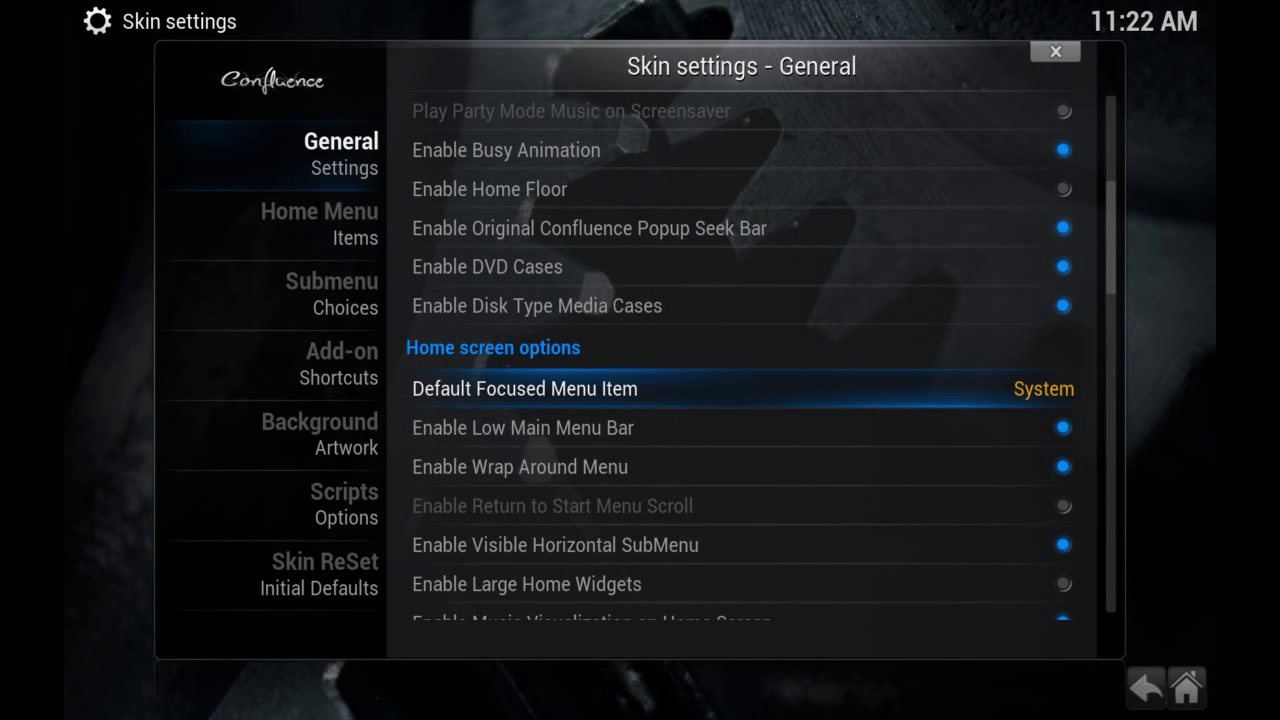
- Set the Home Top Left Info Area to Weather and enable the RainDrop Effect
key(Down)
key(Down)
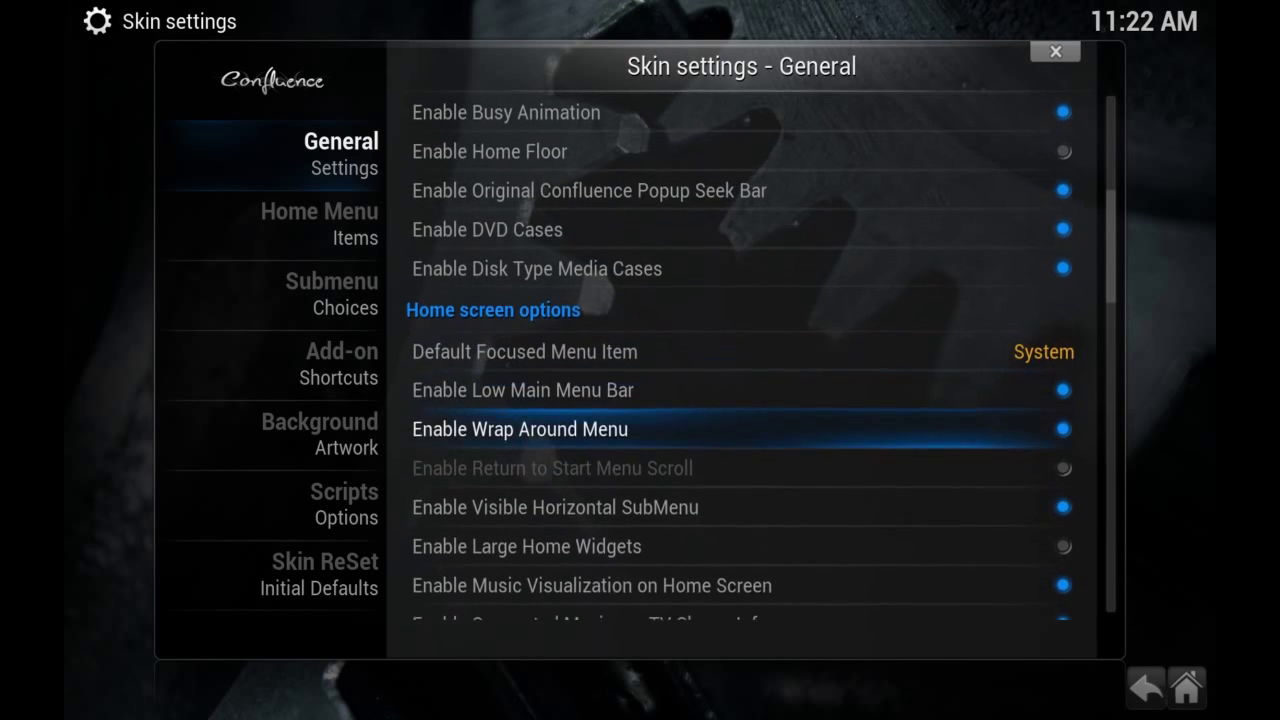
key(Down)
key(Down)
key(Down)
key(Down)
key(Down)
key(Down)
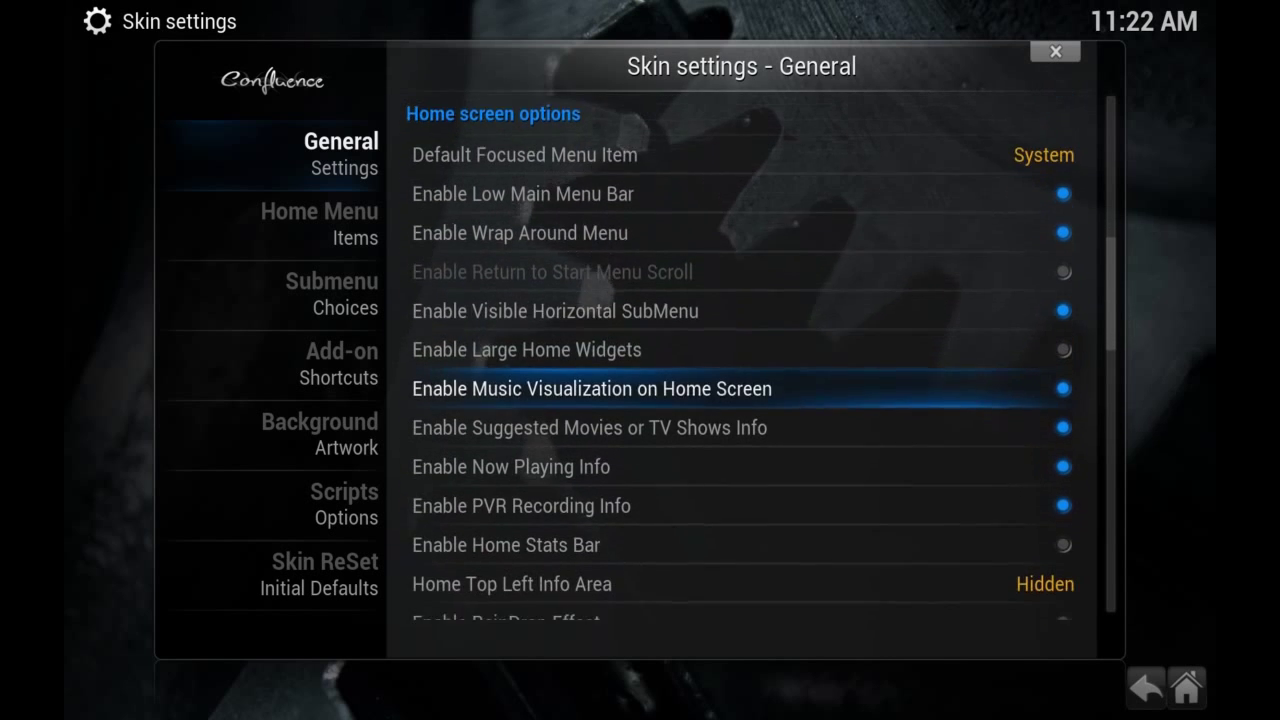
key(Down)
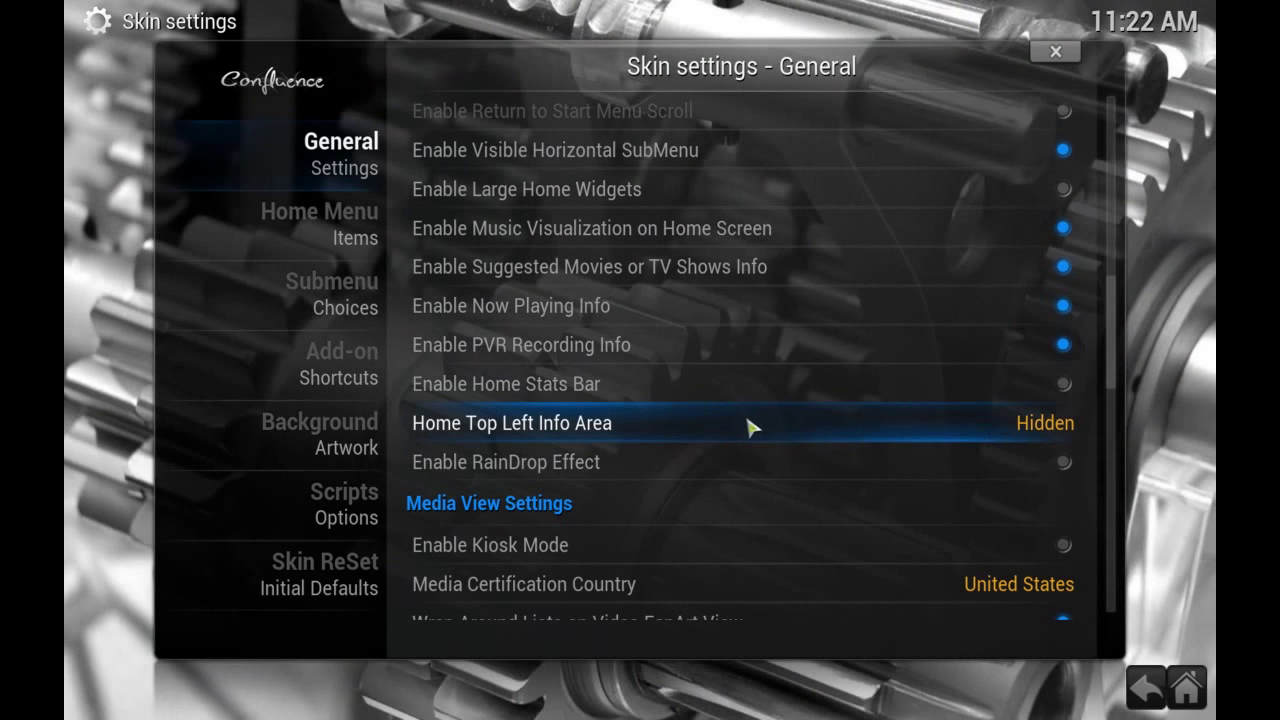
key(Return)
key(Return)
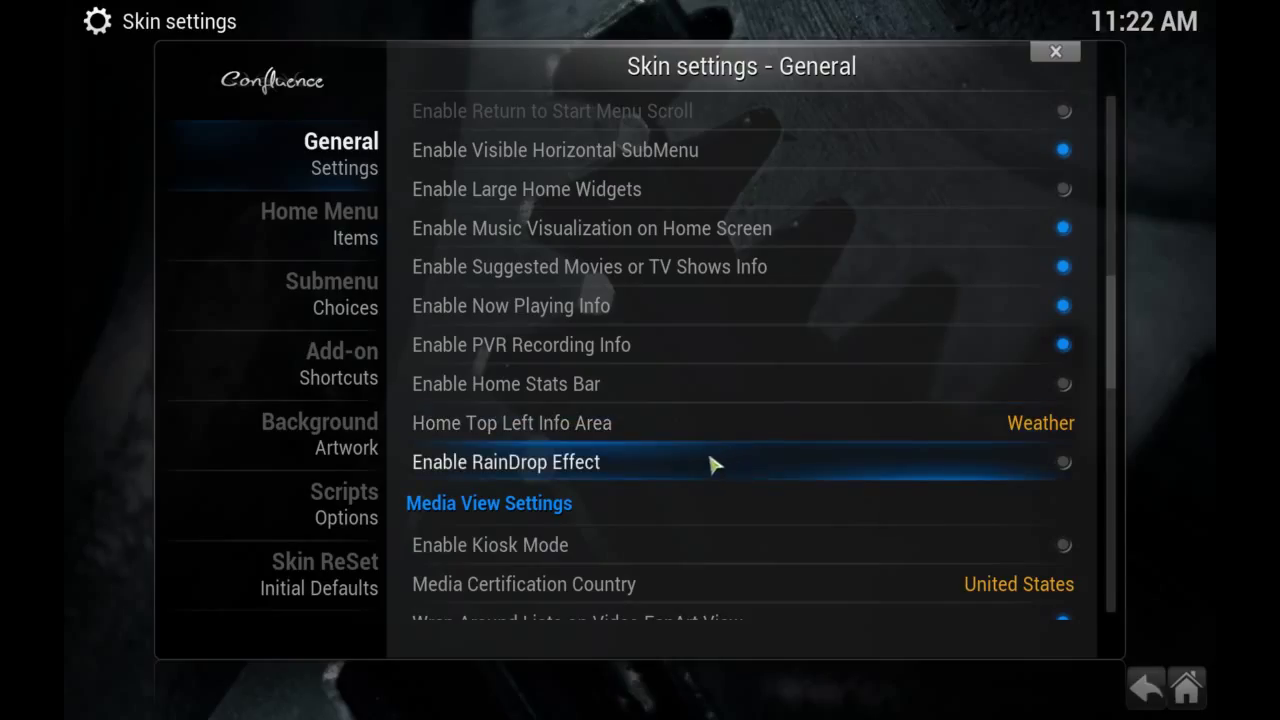
key(Return)
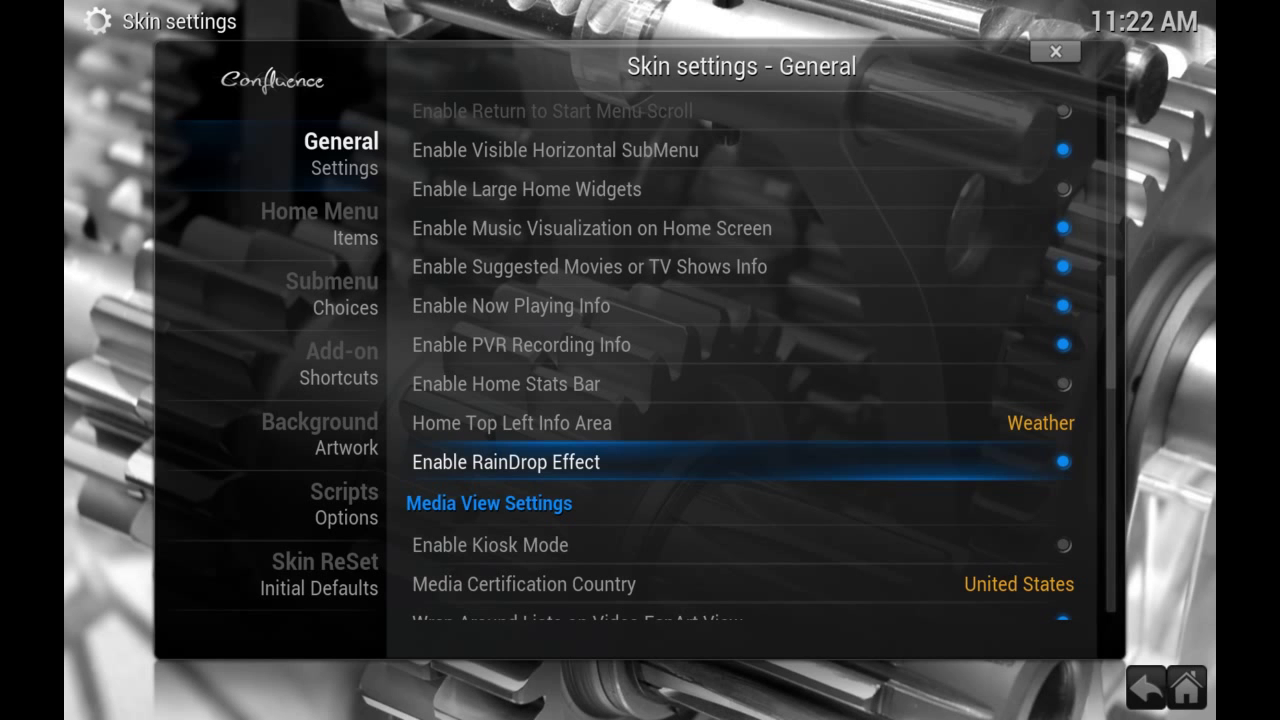
scroll(757, 463, down, 1)
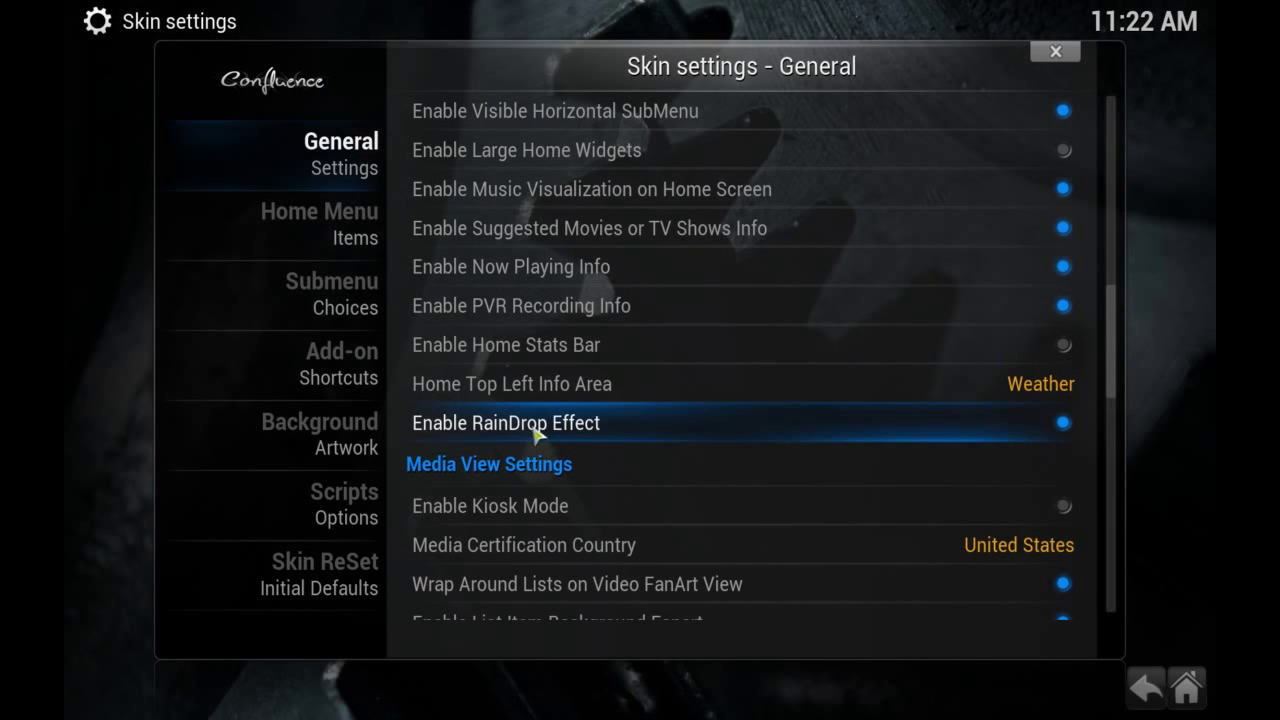
- In the Background artwork settings, look through the Startup and System entries and return to the Movies background path
mouse_move(375, 428)
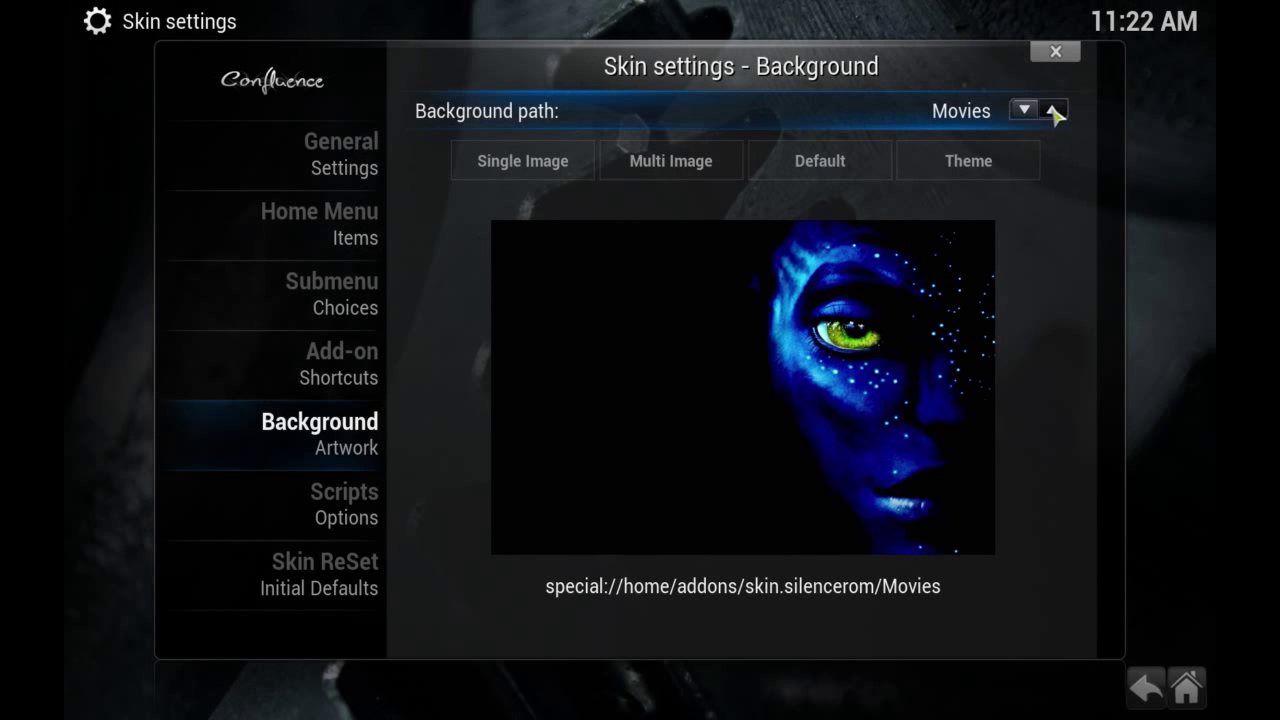
click(1054, 112)
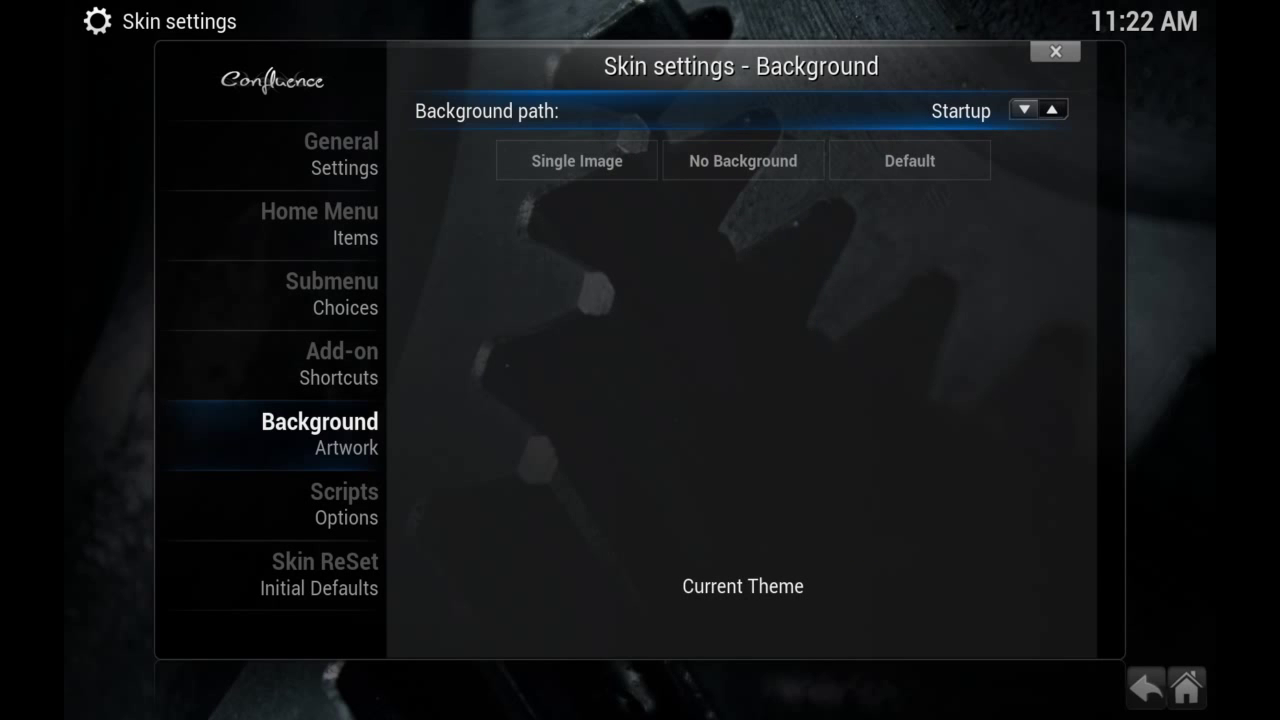
click(1058, 110)
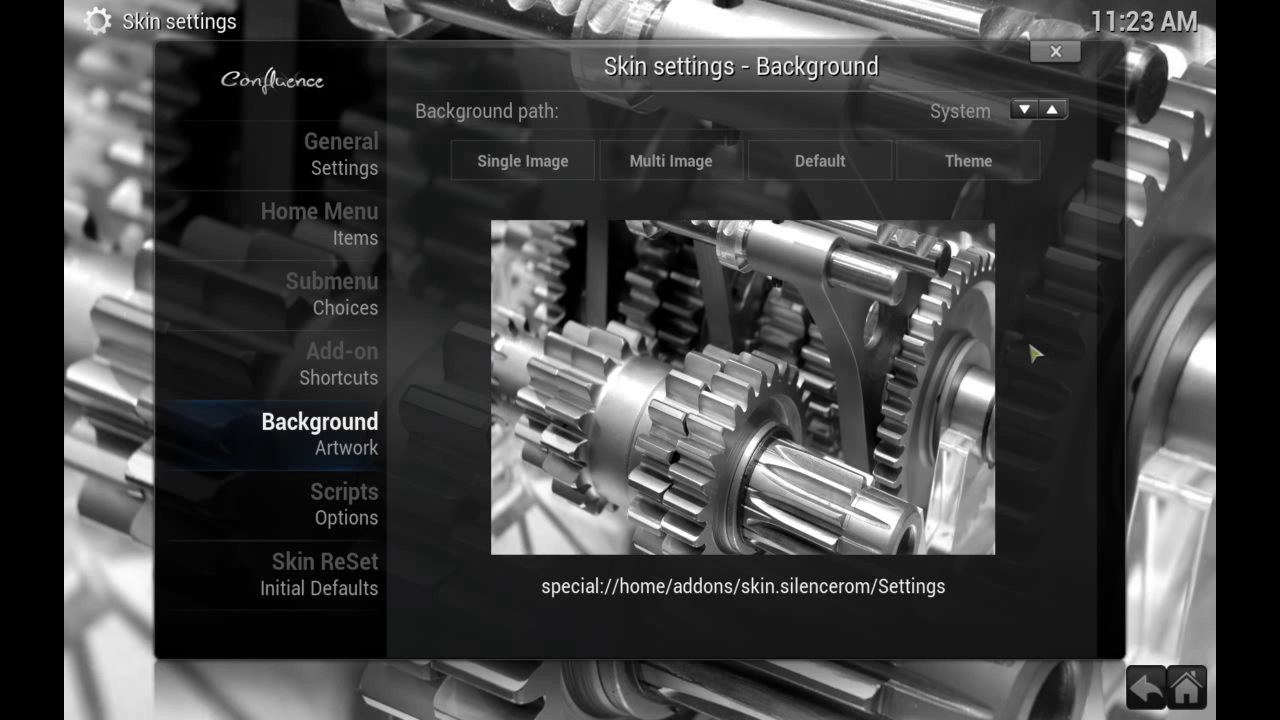
click(1024, 112)
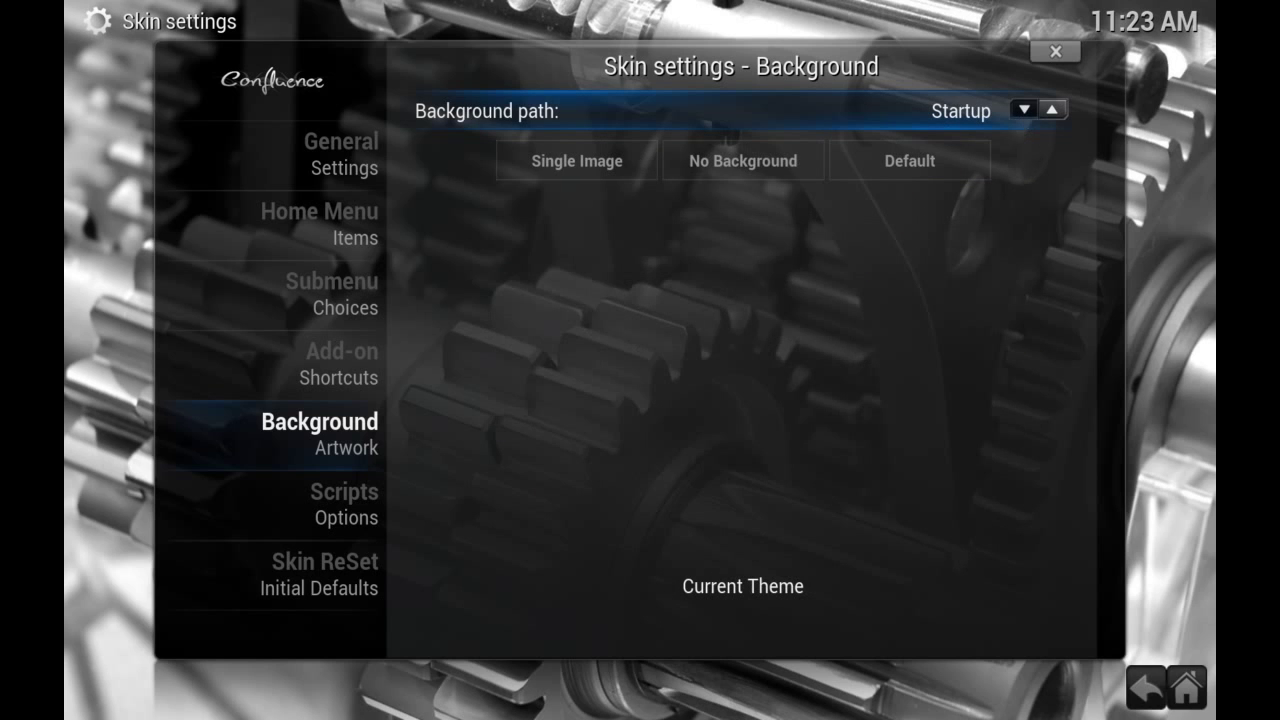
key(Right)
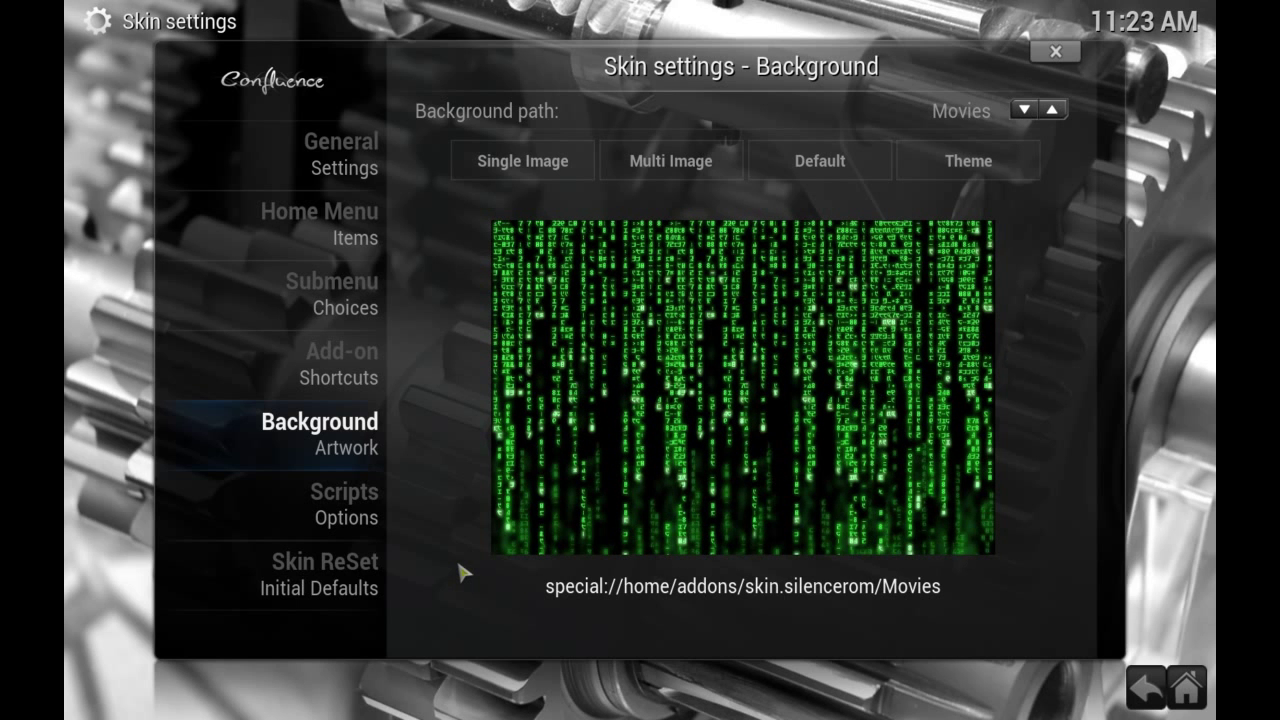
- Switch to the file manager and open the folder .kodi/addons/skin.silencerom/Movies
key(alt+Tab)
key(alt+Tab)
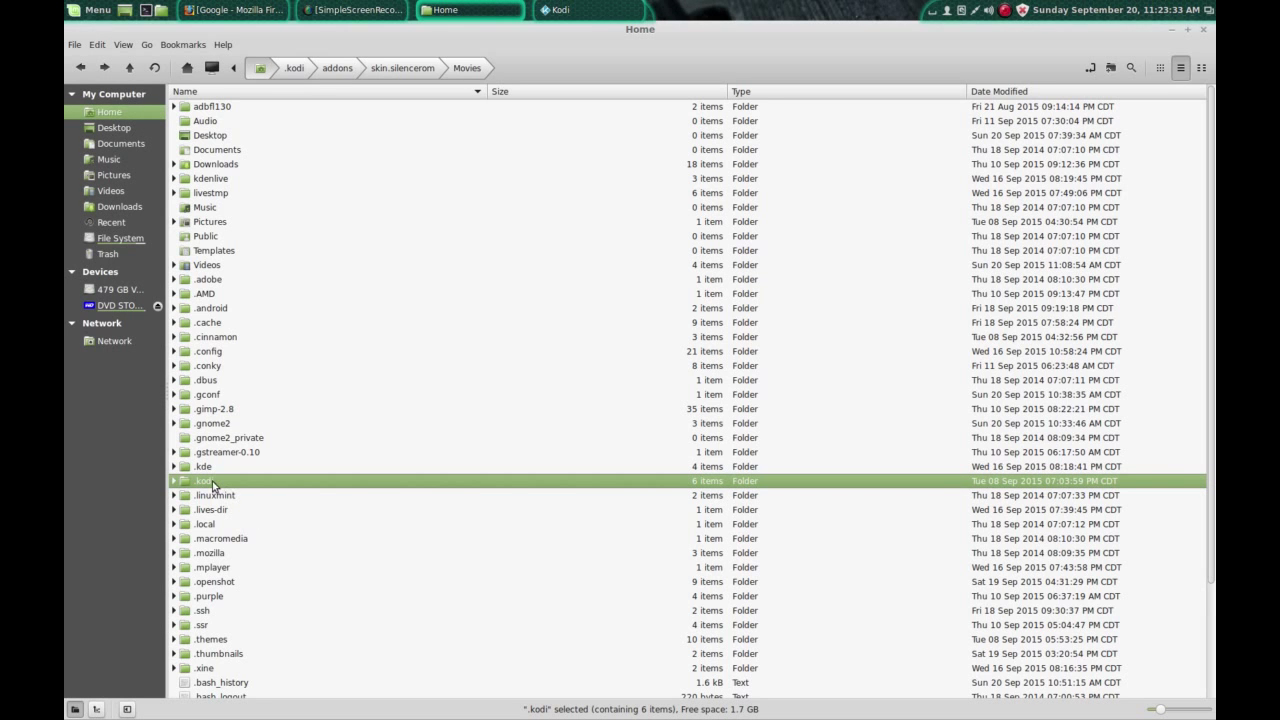
key(alt+Tab)
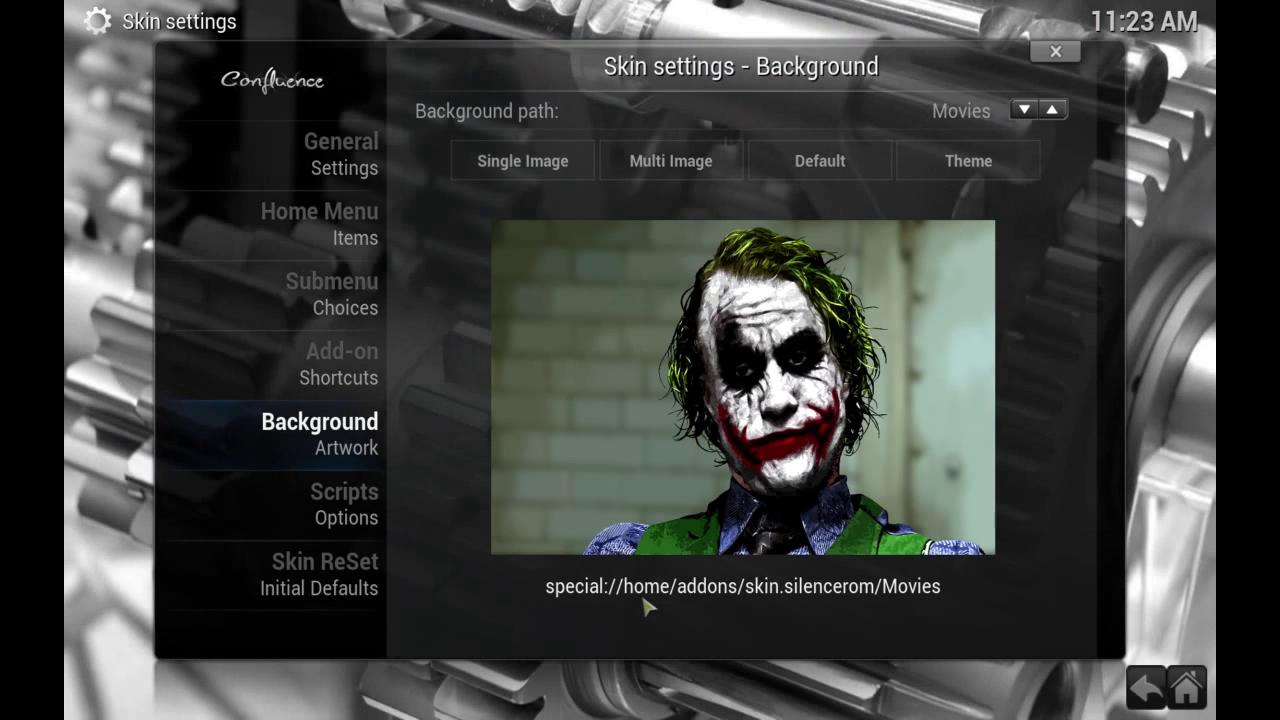
key(alt+Tab)
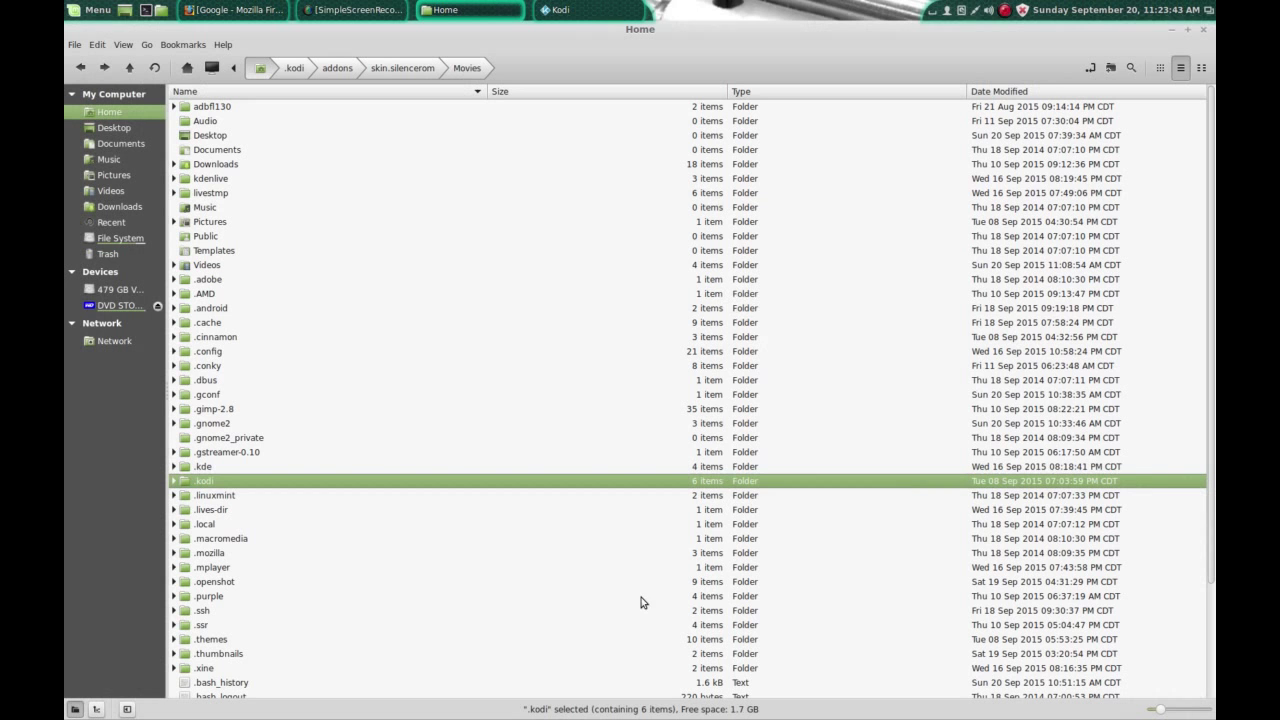
double_click(223, 481)
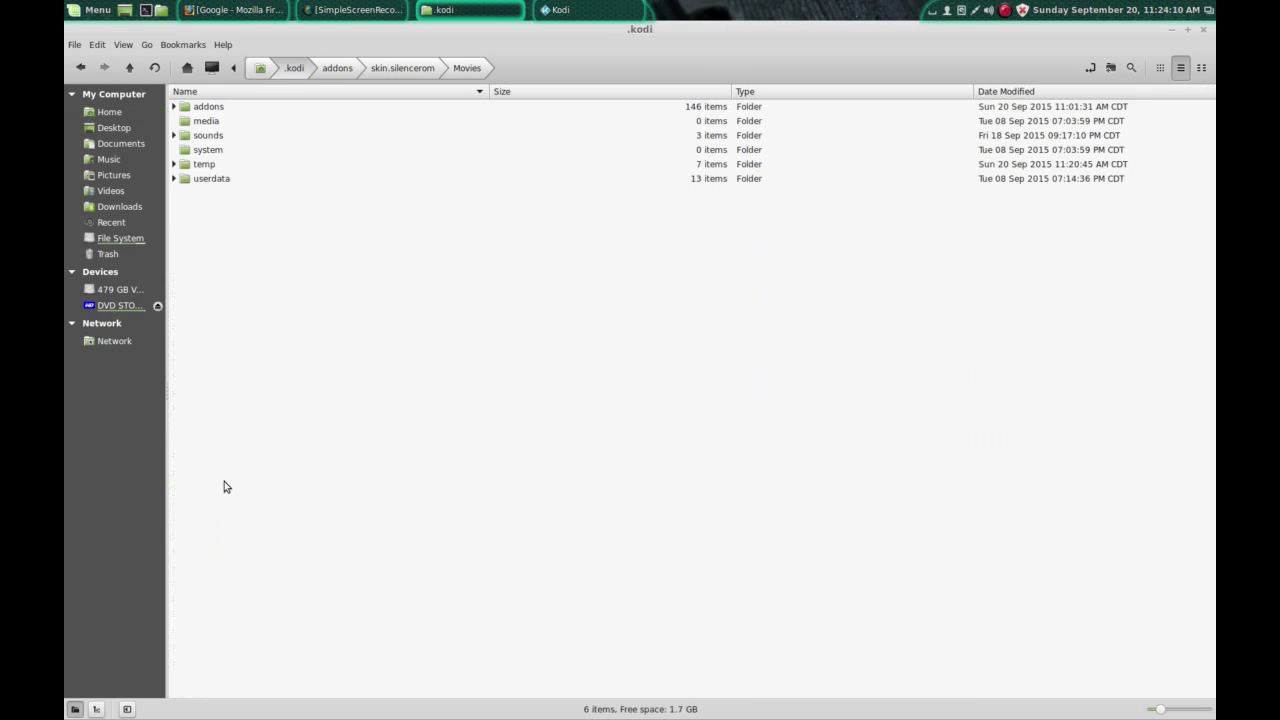
double_click(211, 108)
scroll(228, 497, down, 10)
scroll(228, 490, down, 20)
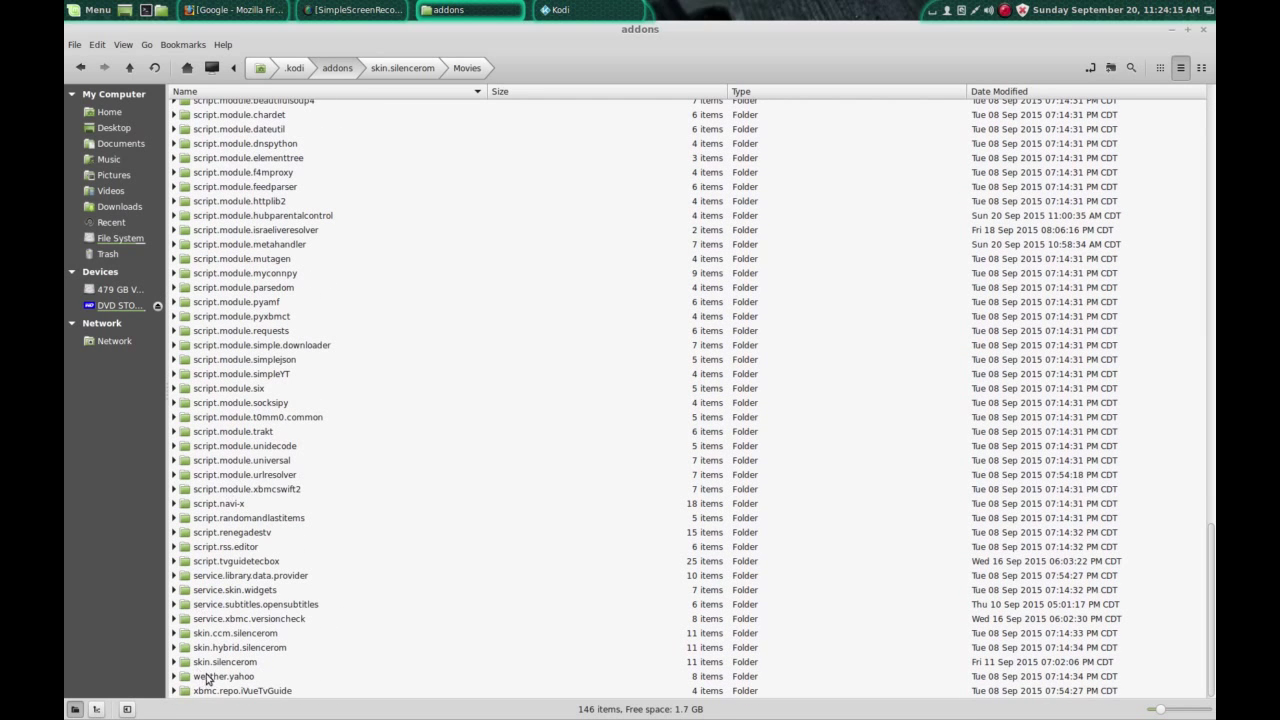
double_click(228, 662)
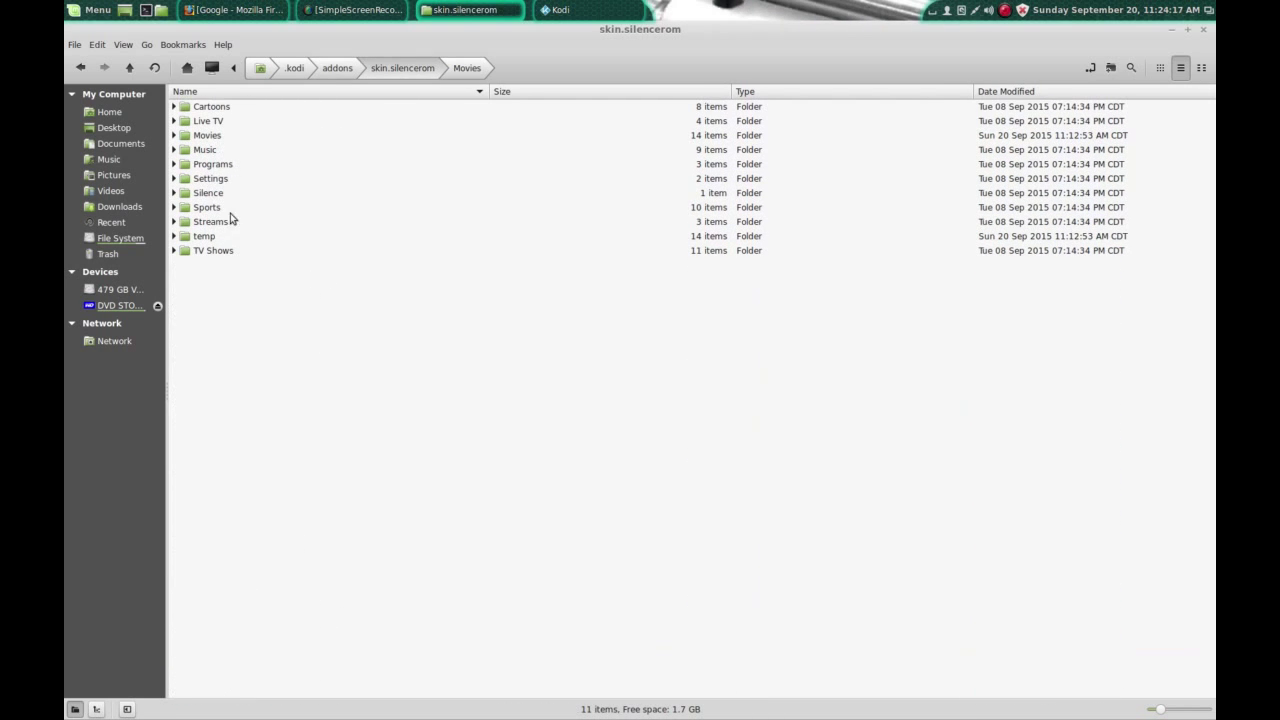
double_click(206, 137)
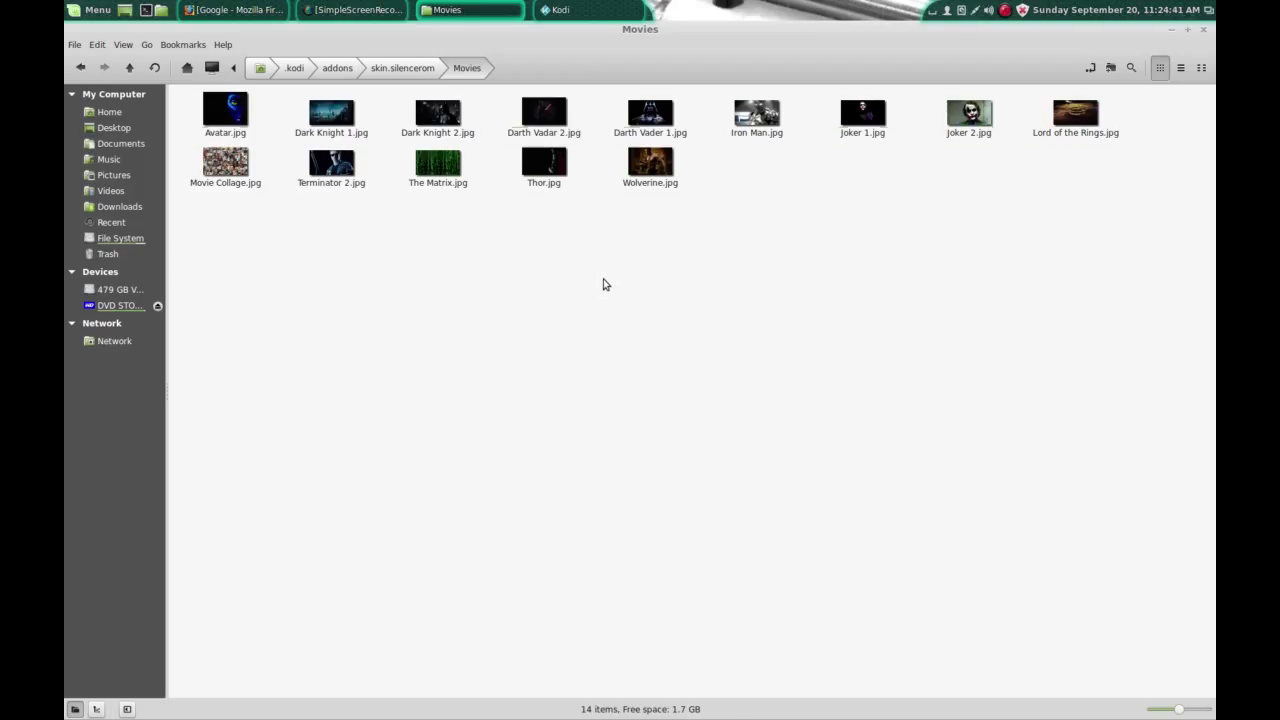
- Move all images from the Movies folder into the temp folder of skin.silencerom, then reopen the Movies folder
key(ctrl+a)
right_click(658, 184)
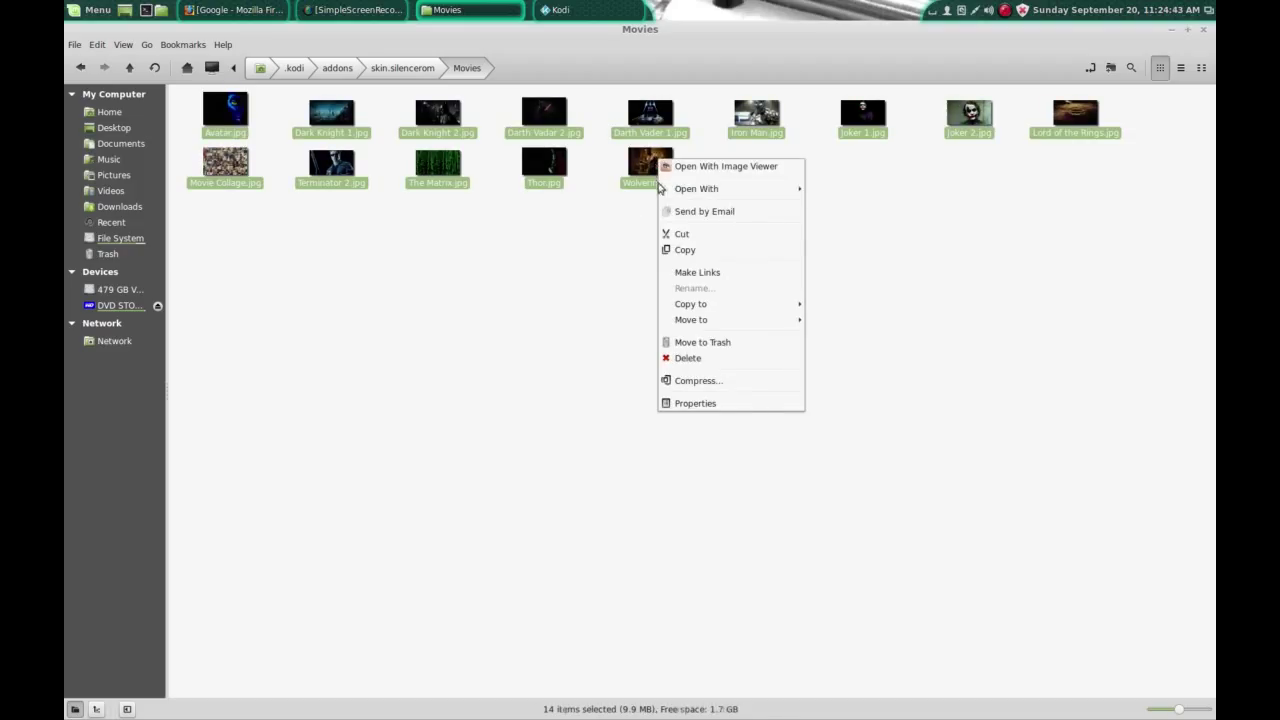
click(684, 235)
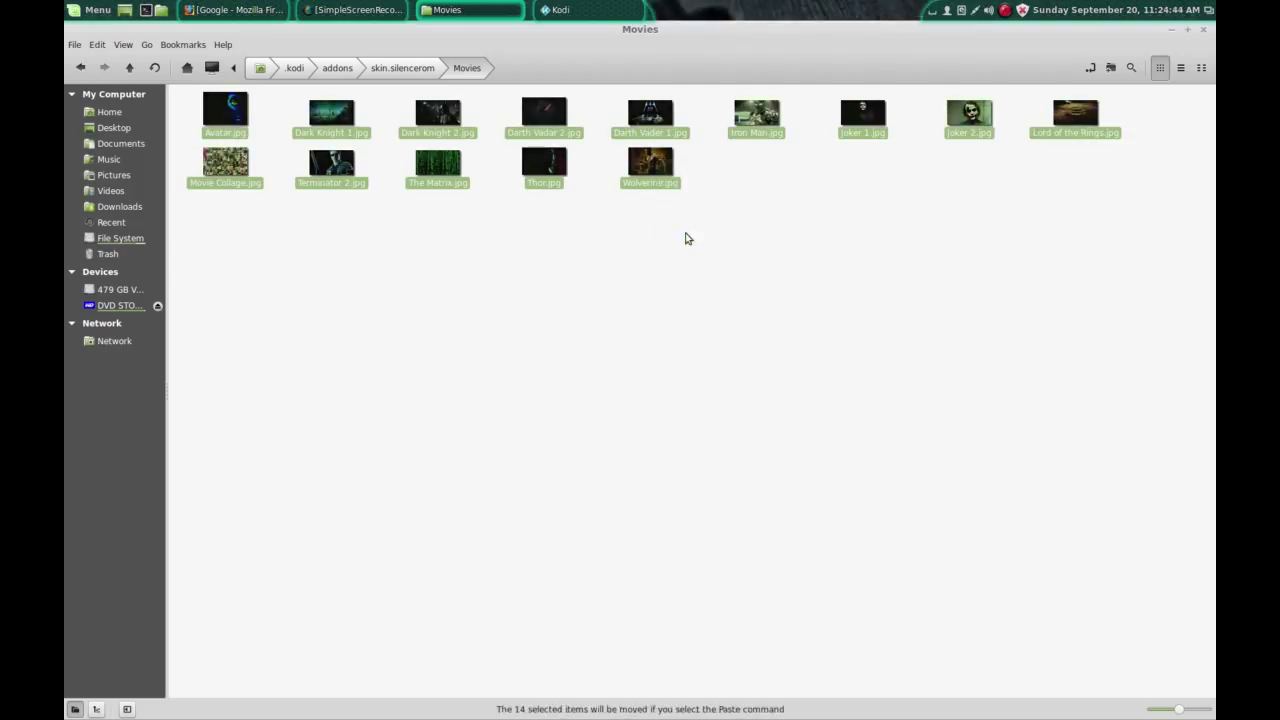
click(402, 68)
double_click(213, 238)
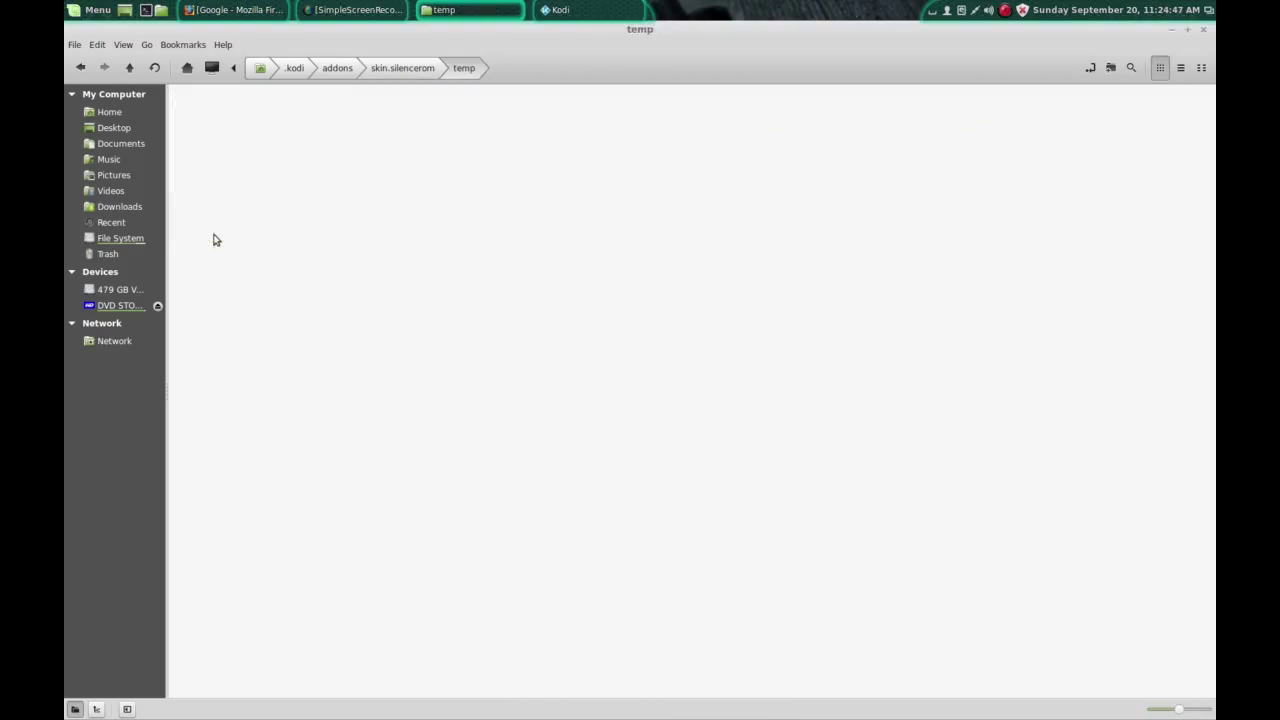
key(ctrl+v)
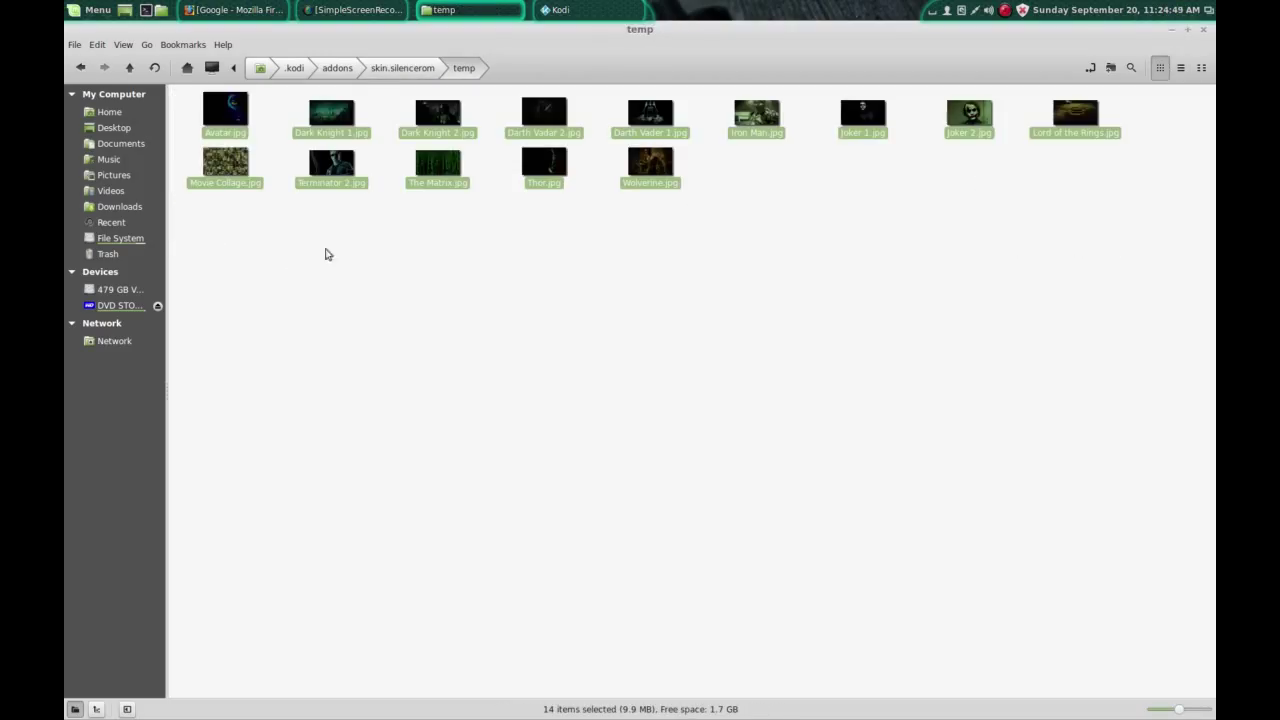
click(397, 67)
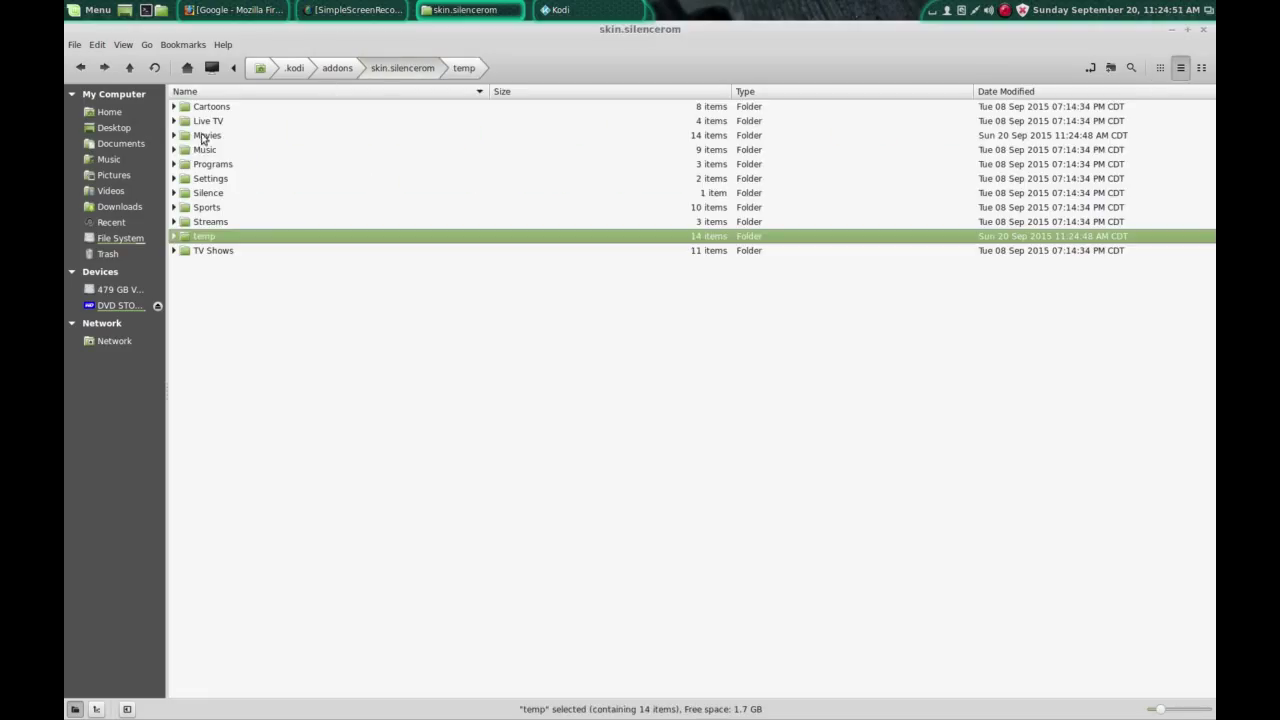
double_click(208, 135)
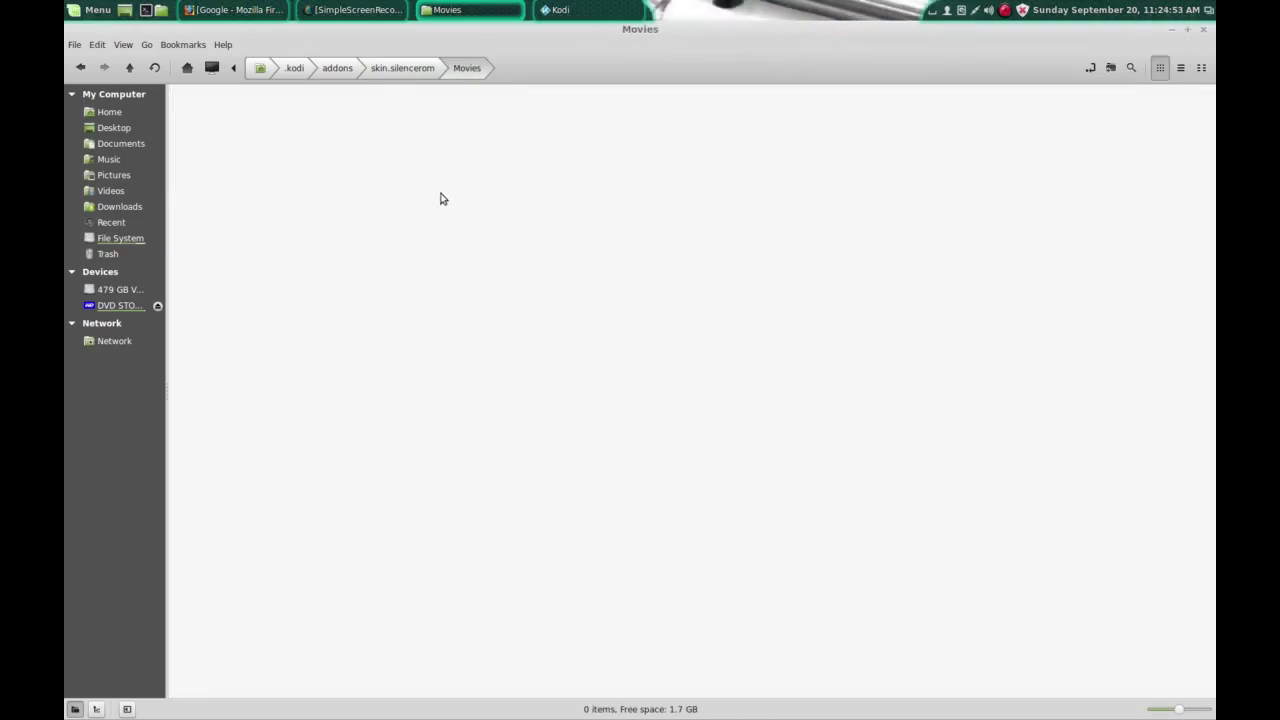
- Switch to Firefox and search Google for "batman begins"
click(262, 12)
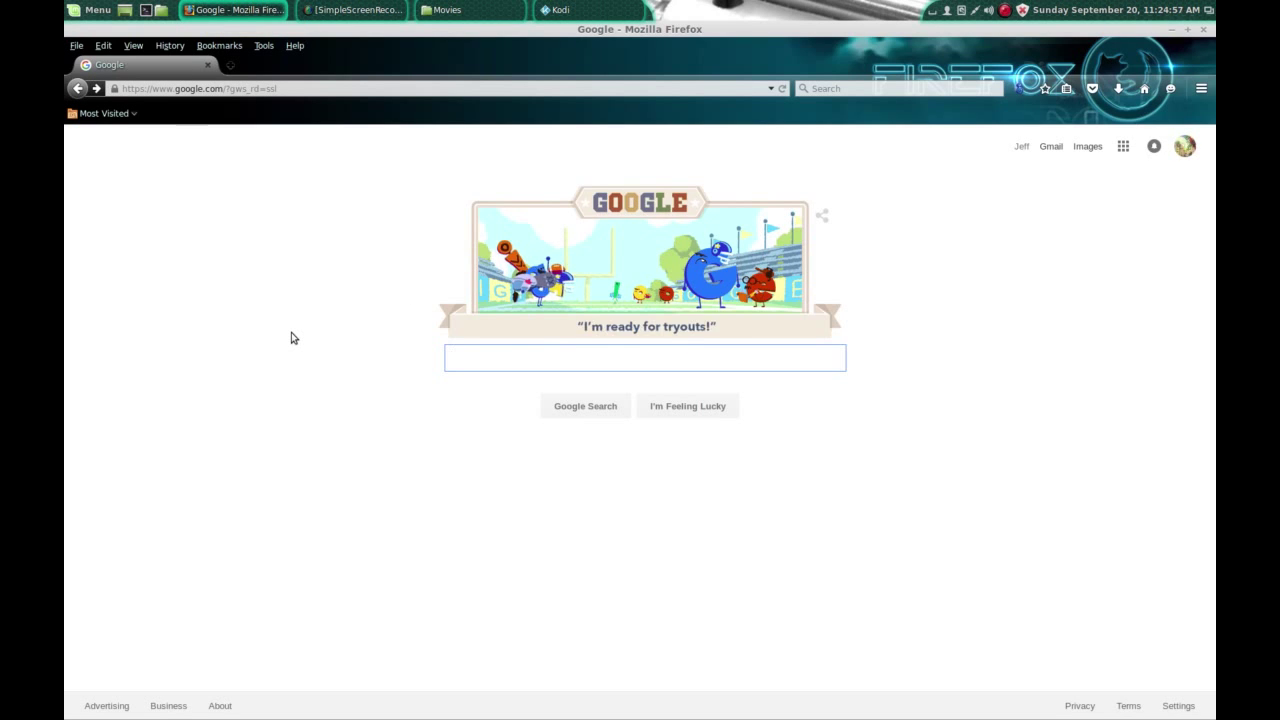
text(batman)
key(Down)
key(Return)
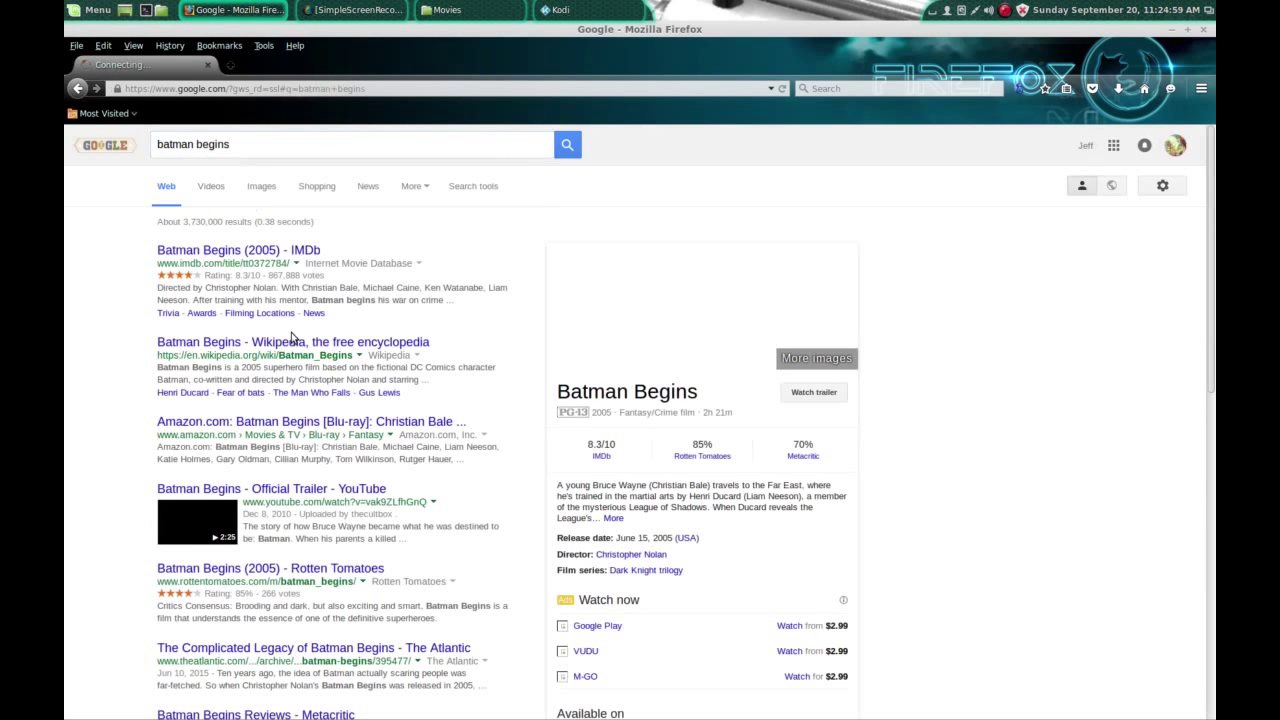
- Show the image results for "batman begins" and filter them to an exact size of 1920 × 1080 px
click(263, 188)
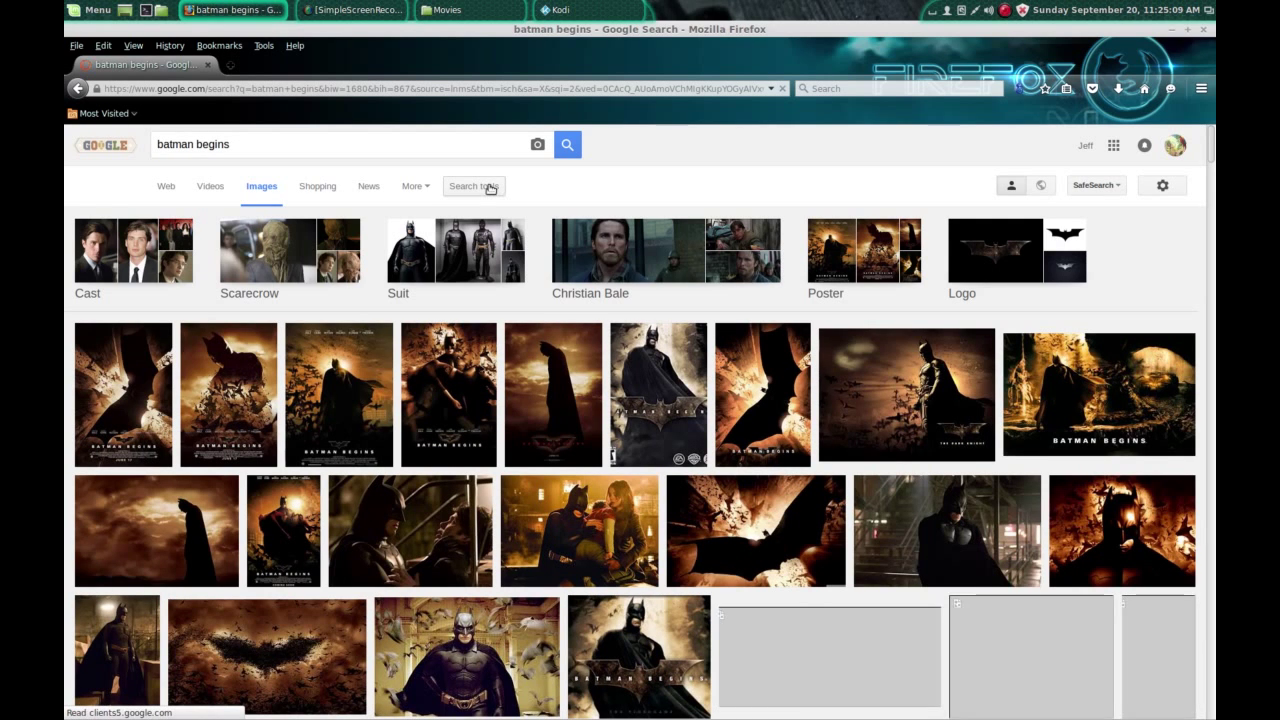
click(489, 188)
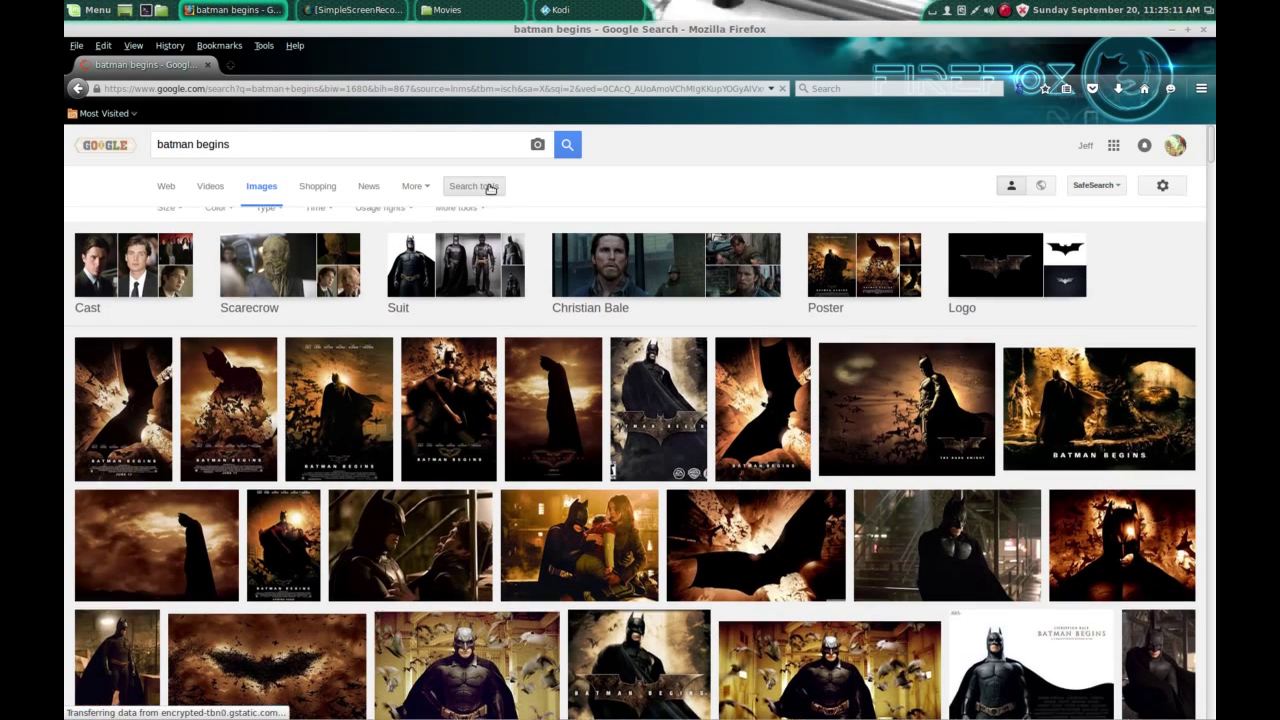
click(168, 222)
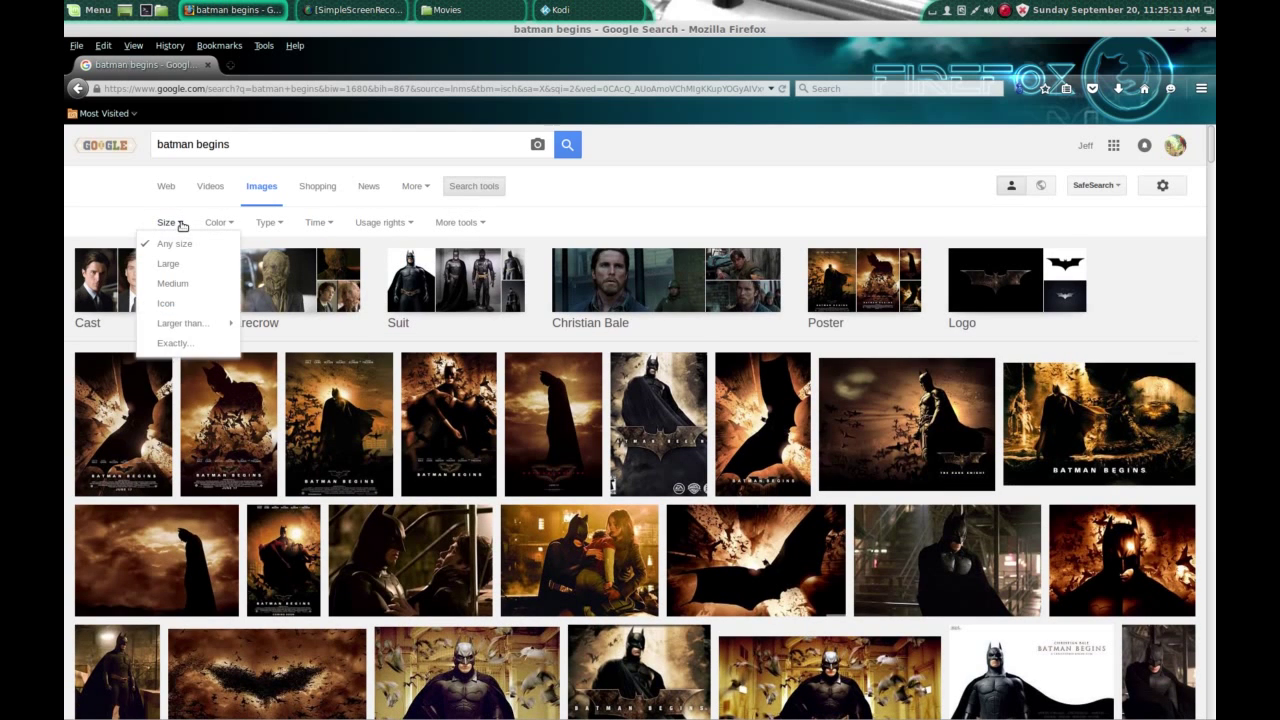
click(204, 345)
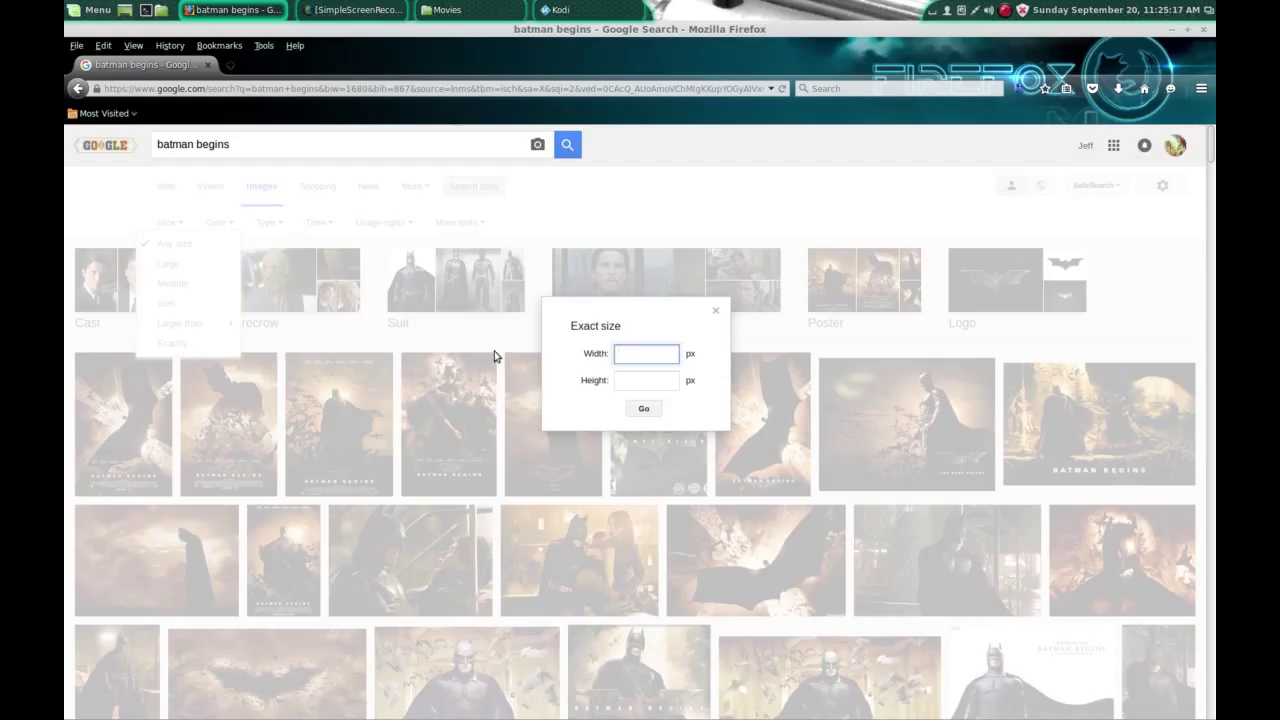
text(1920)
key(Tab)
text(10)
click(641, 409)
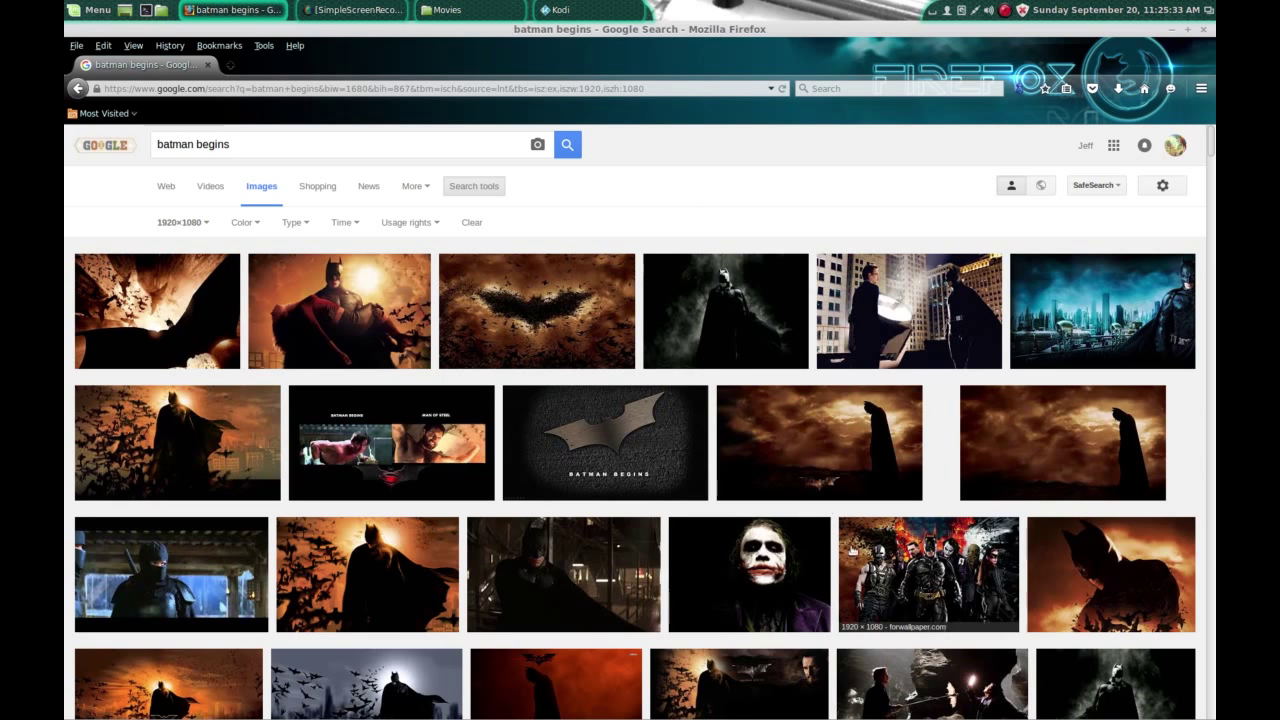
- Save the 1920 × 1080 group picture of Batman and the villains as batman.jpg in skin.silencerom's Movies folder
click(877, 554)
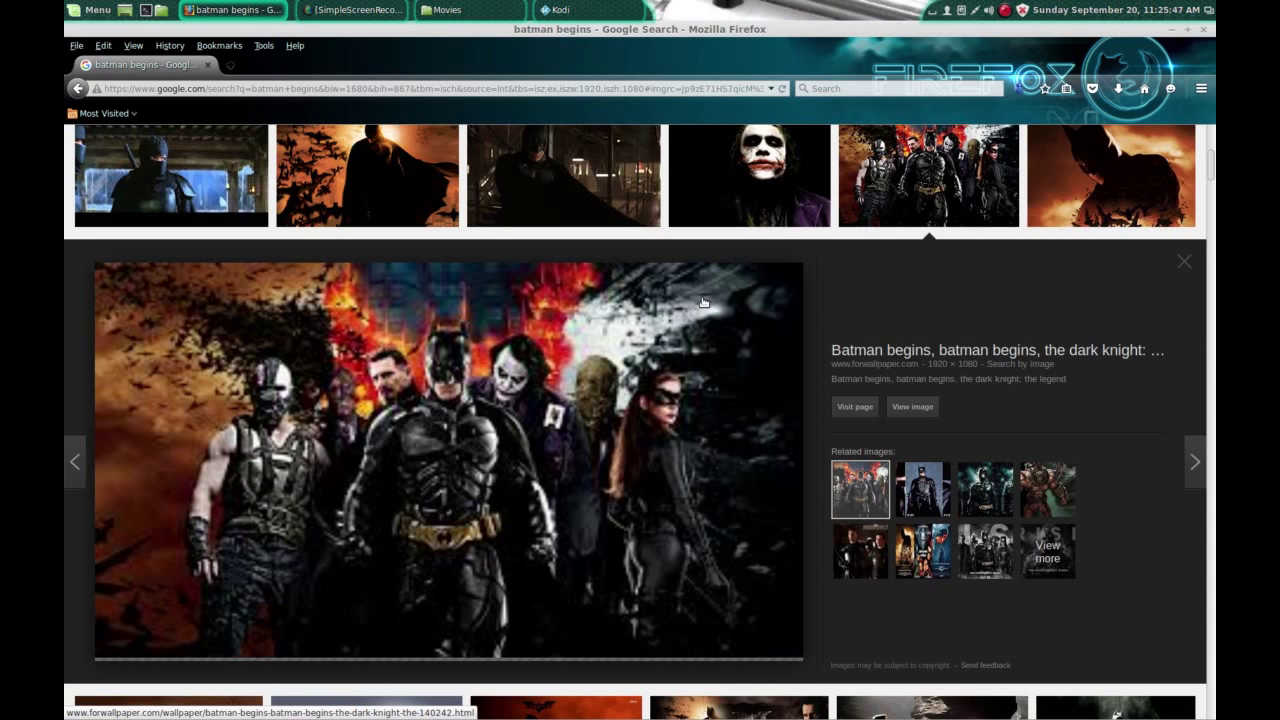
right_click(702, 301)
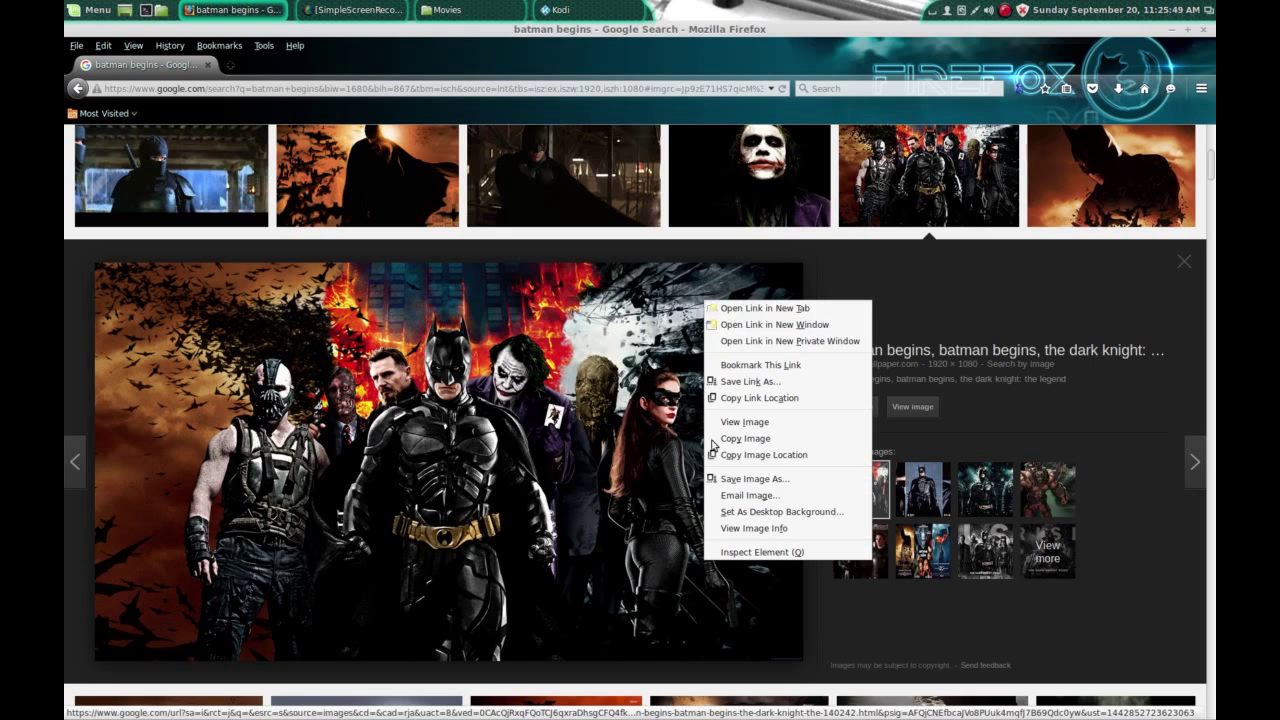
click(736, 478)
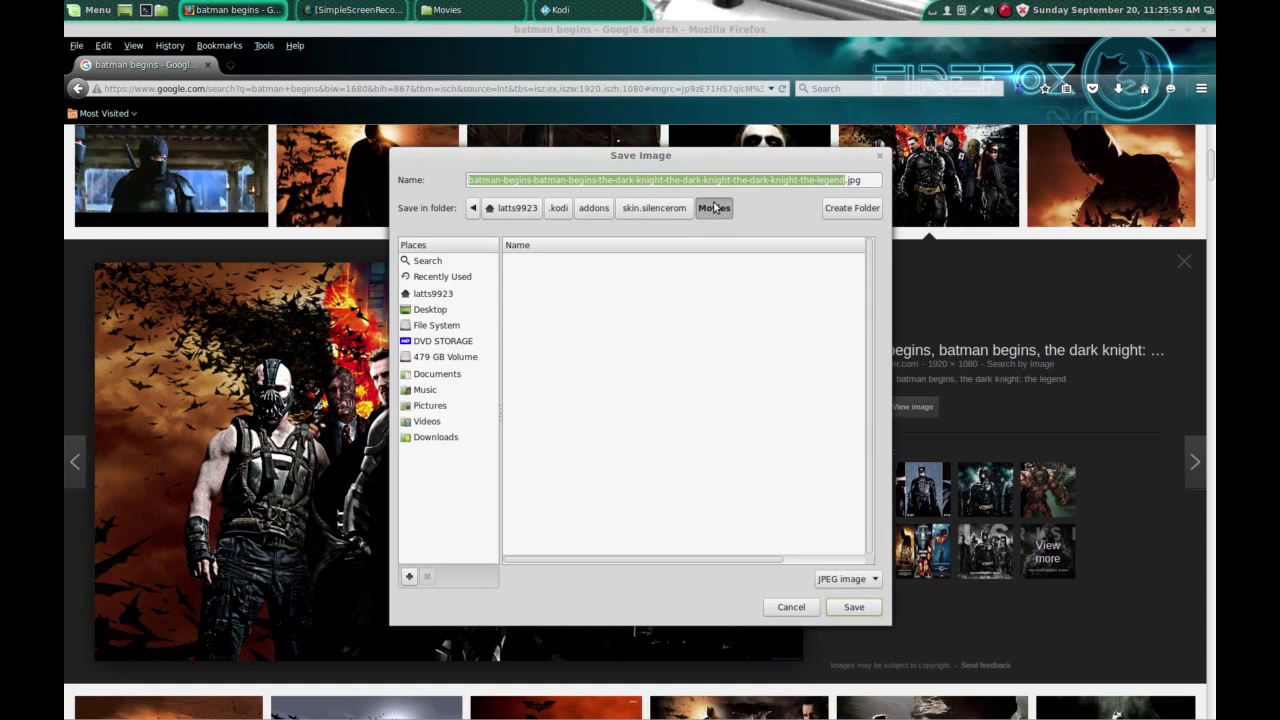
text(batman)
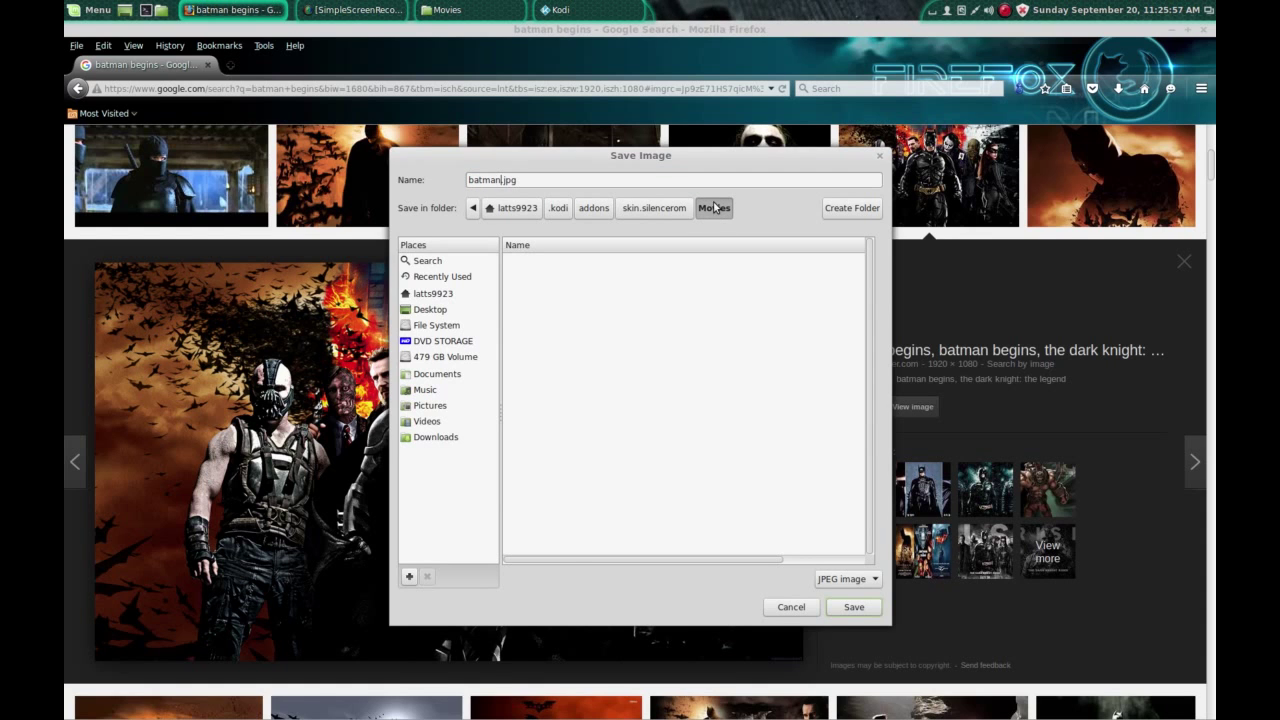
key(Return)
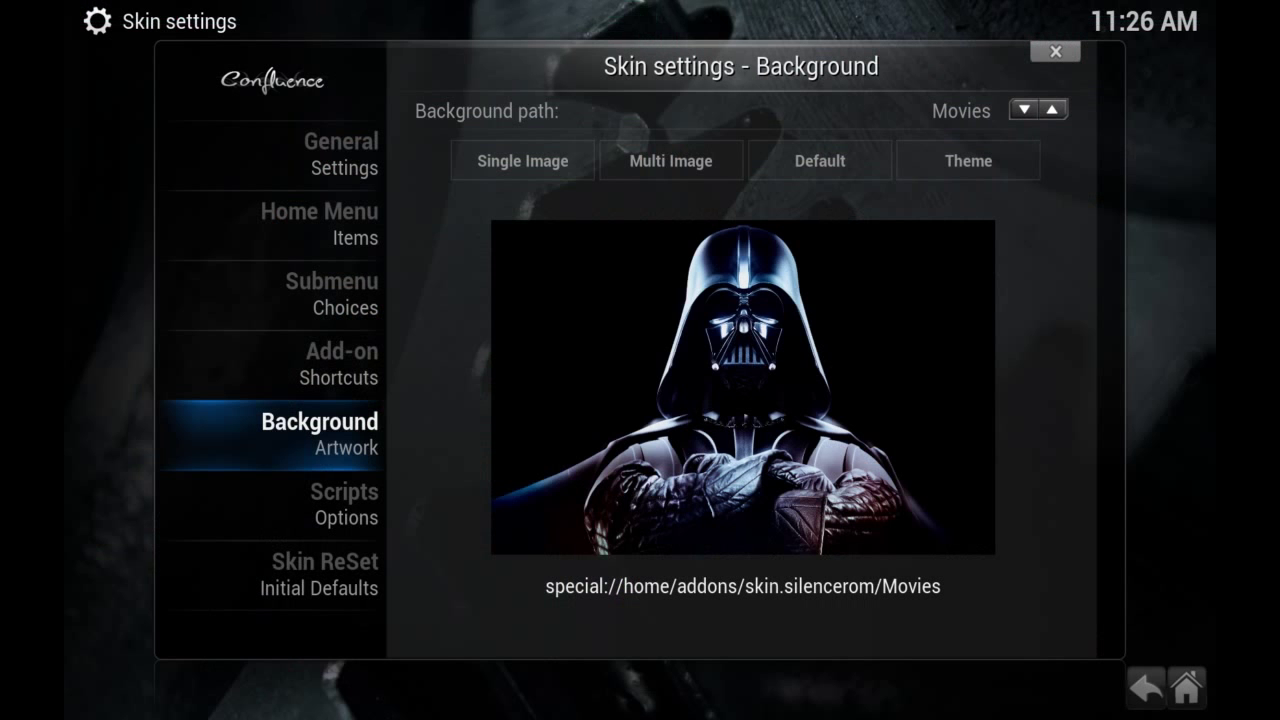
- Switch to Kodi, cycle the background path to Startup and back to Movies, and check the Movies background
click(556, 10)
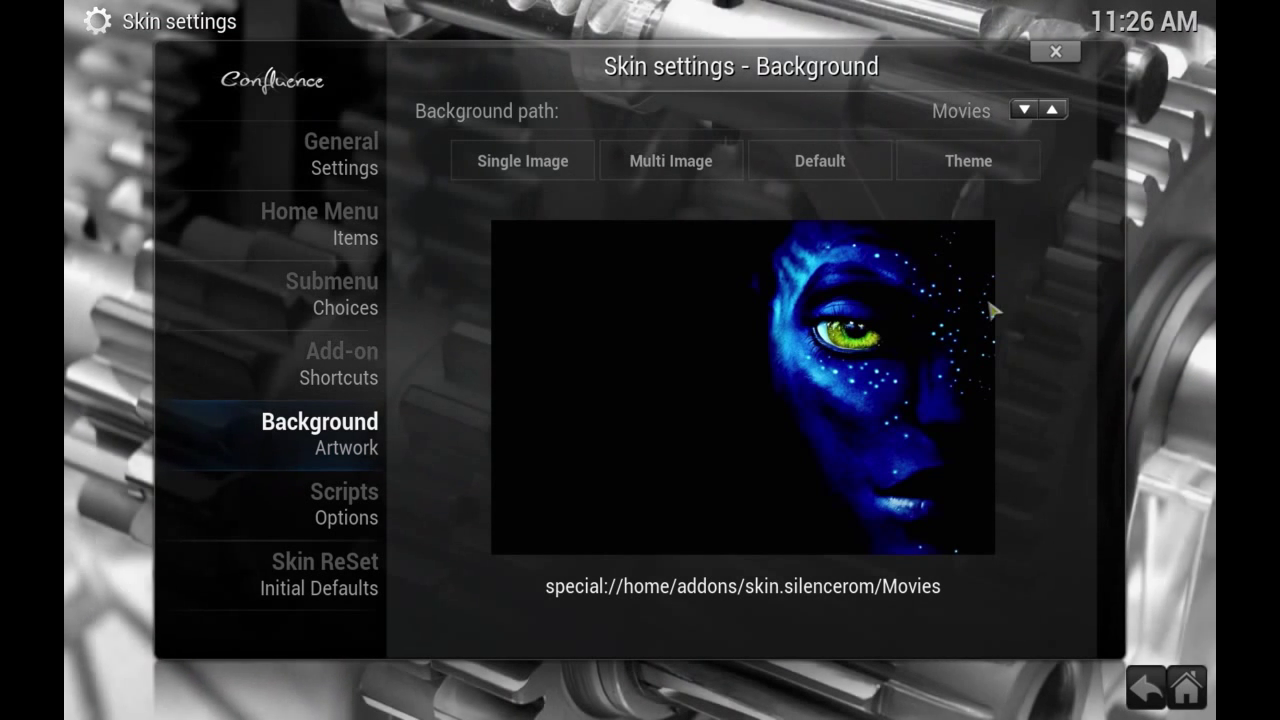
click(1052, 110)
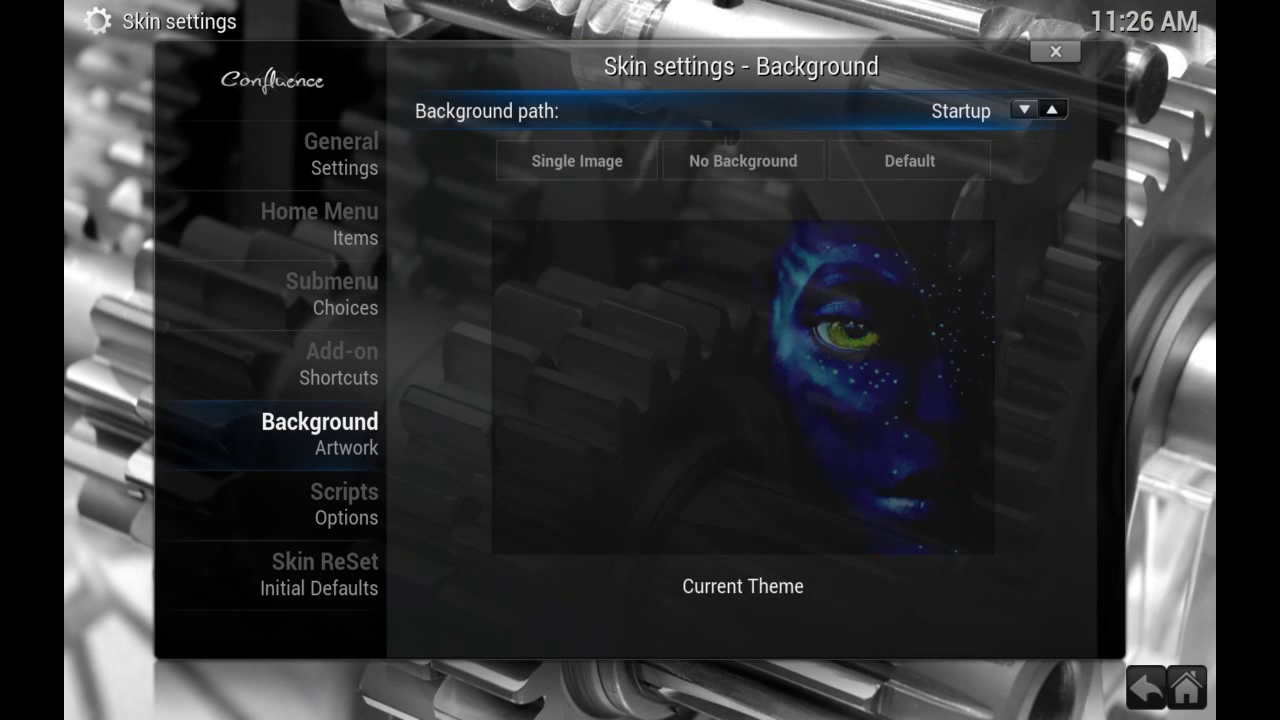
click(1023, 110)
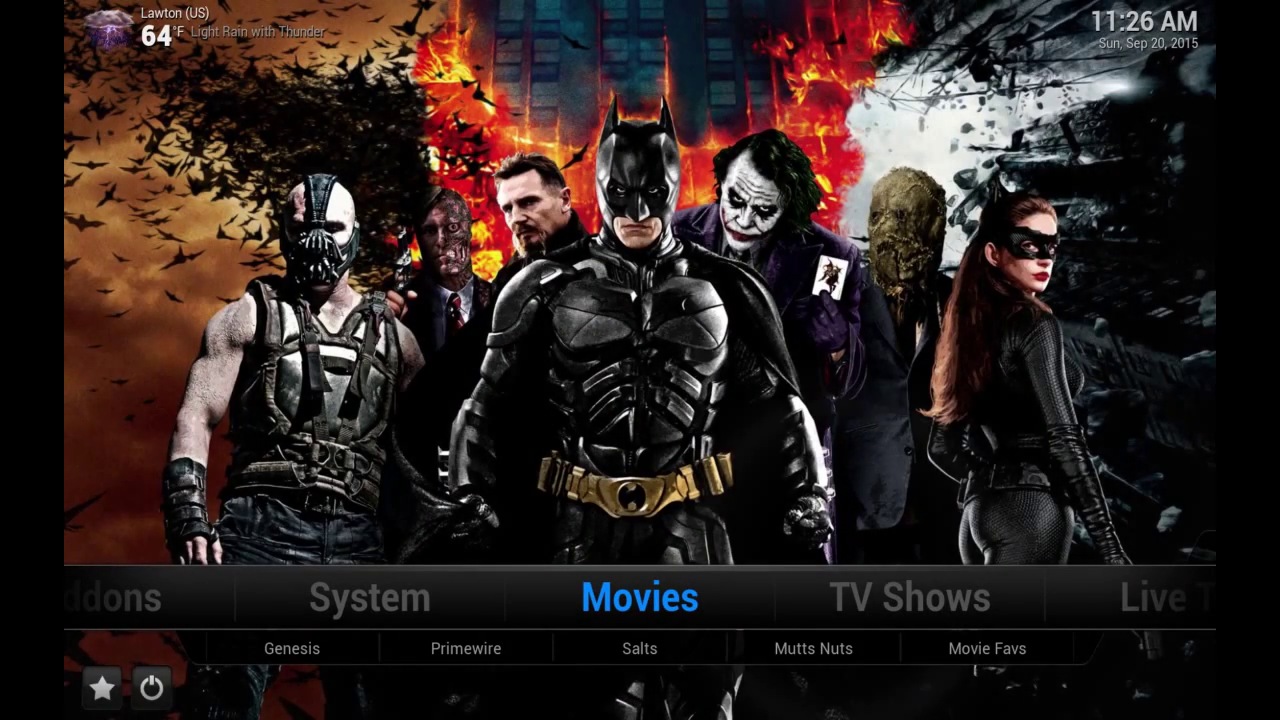
- Reopen the skin settings from the home screen's System section, check the Movies background preview, and look through the Scripts options
key(Left)
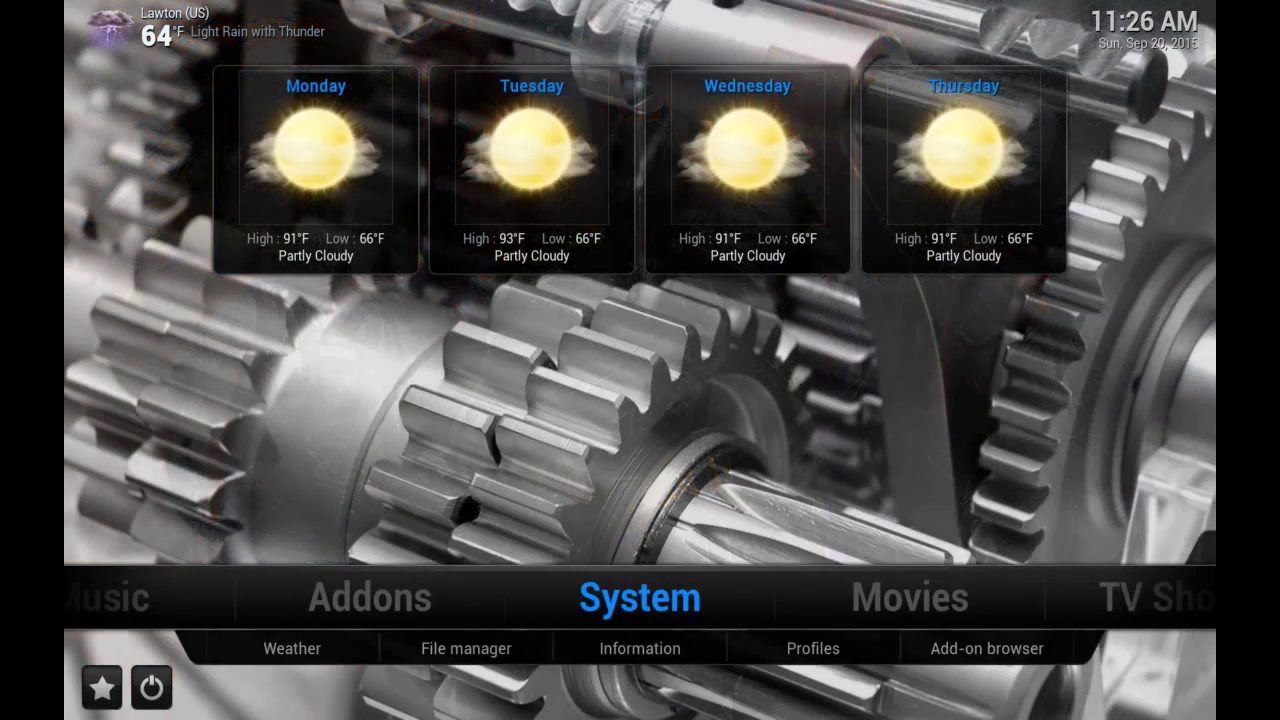
key(Return)
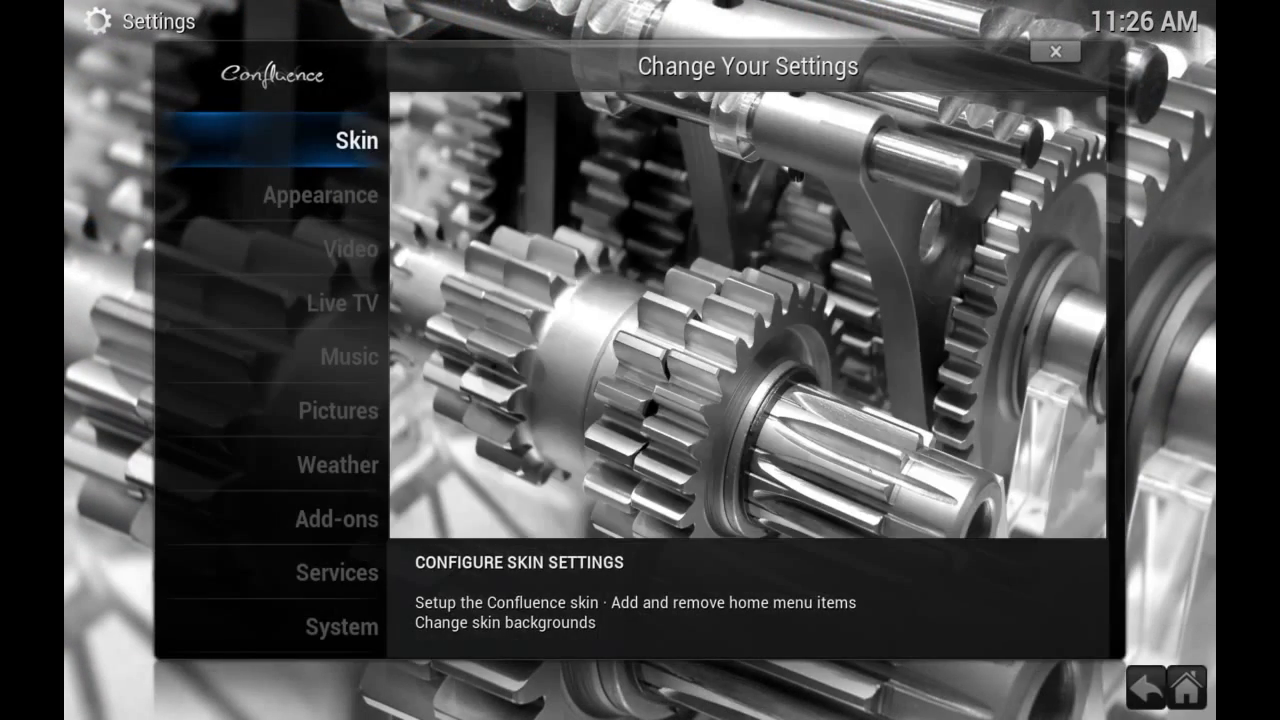
key(Return)
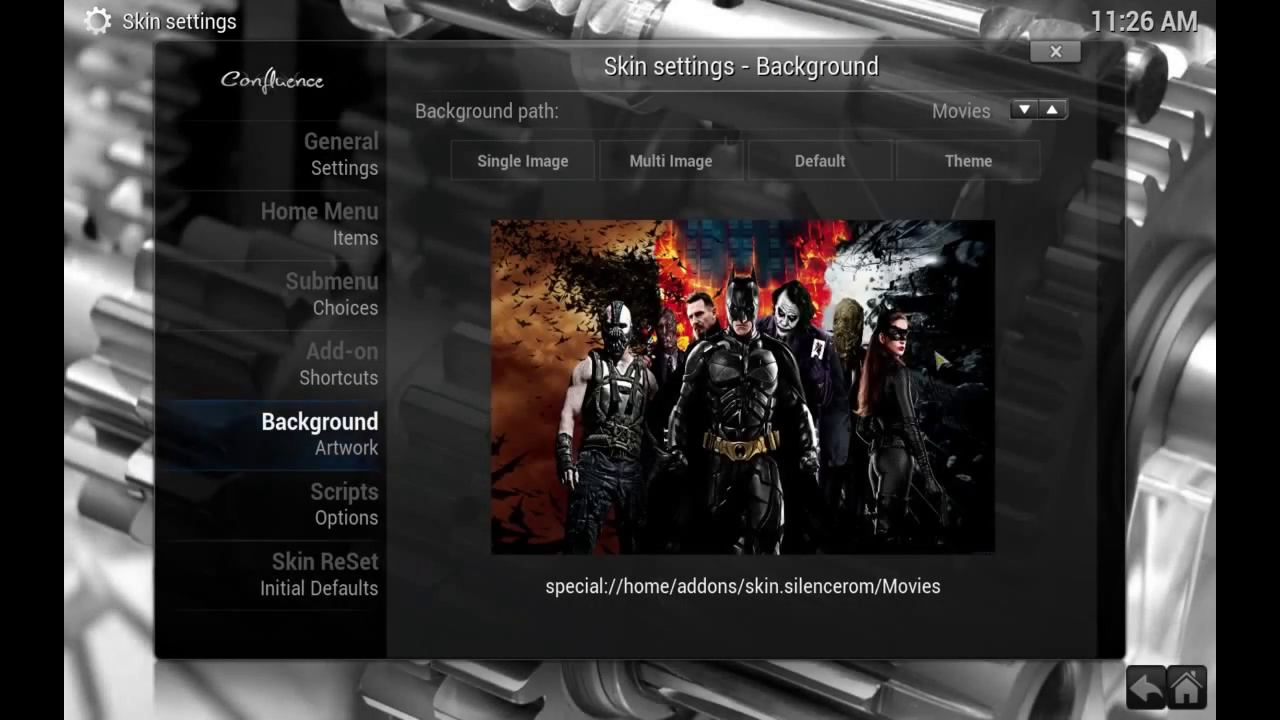
mouse_move(326, 508)
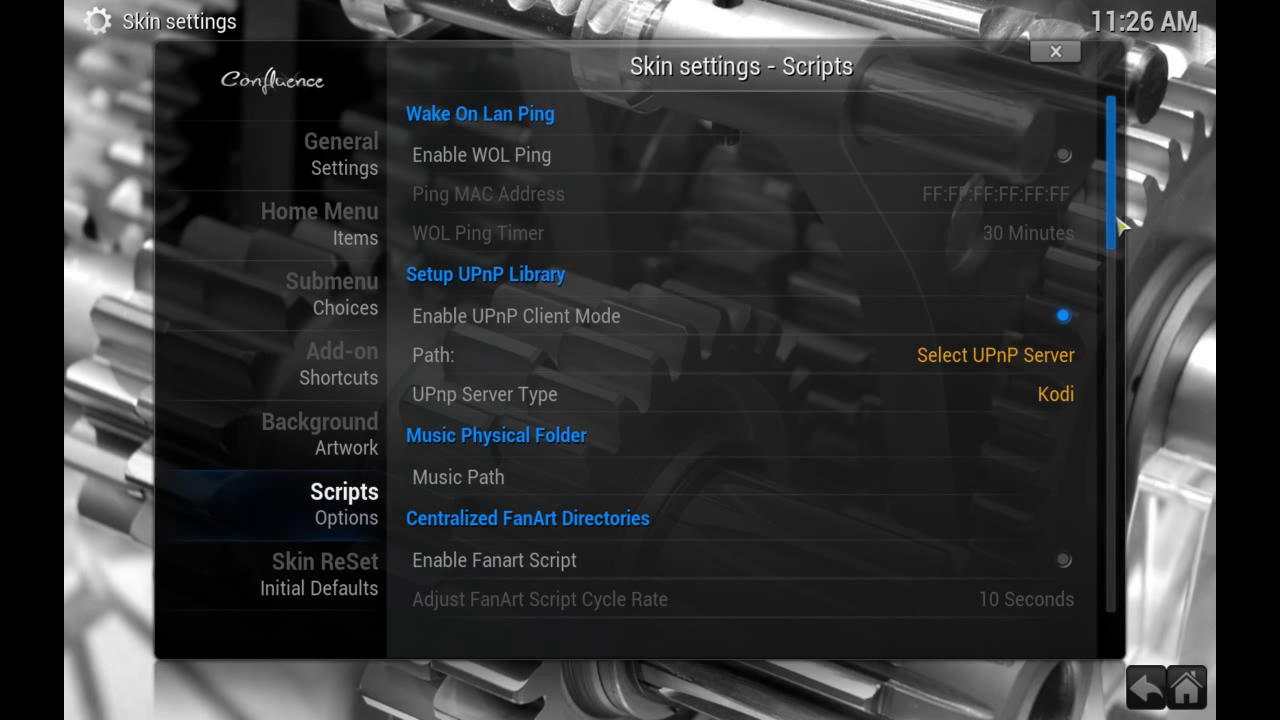
drag(1118, 226, 1095, 325)
drag(1104, 368, 1111, 423)
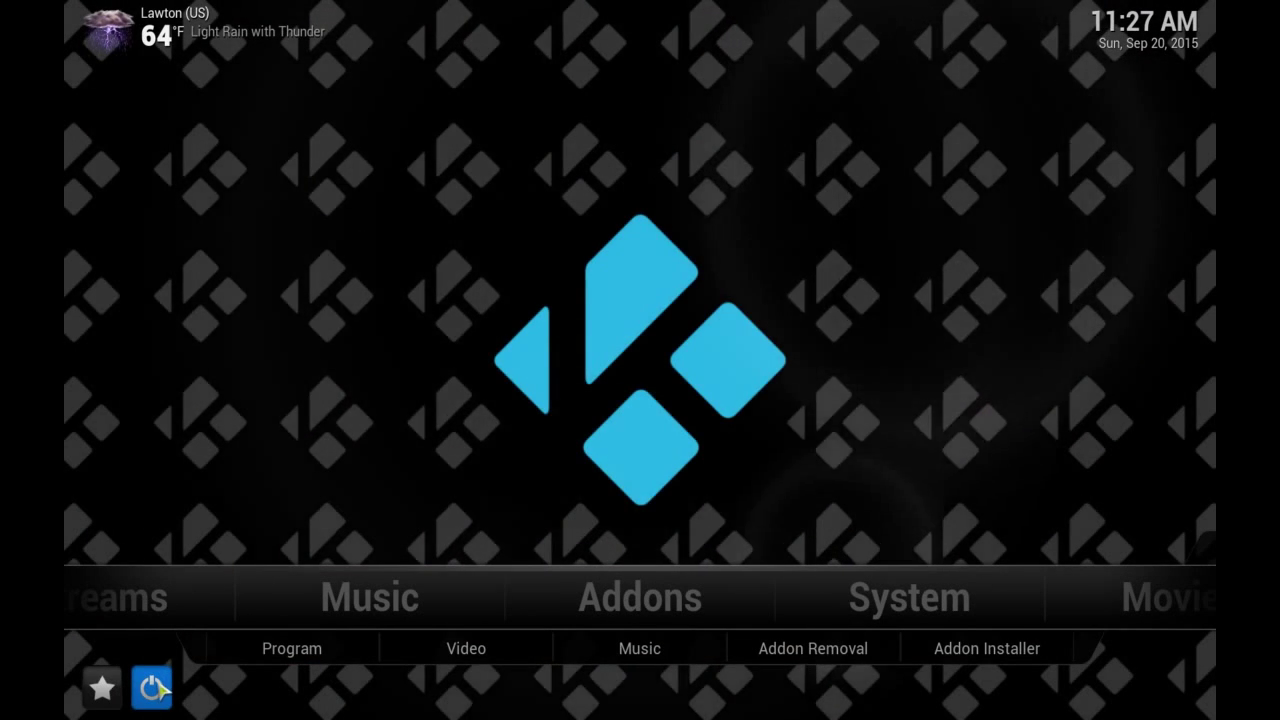
- Open the power options from the home screen
click(154, 688)
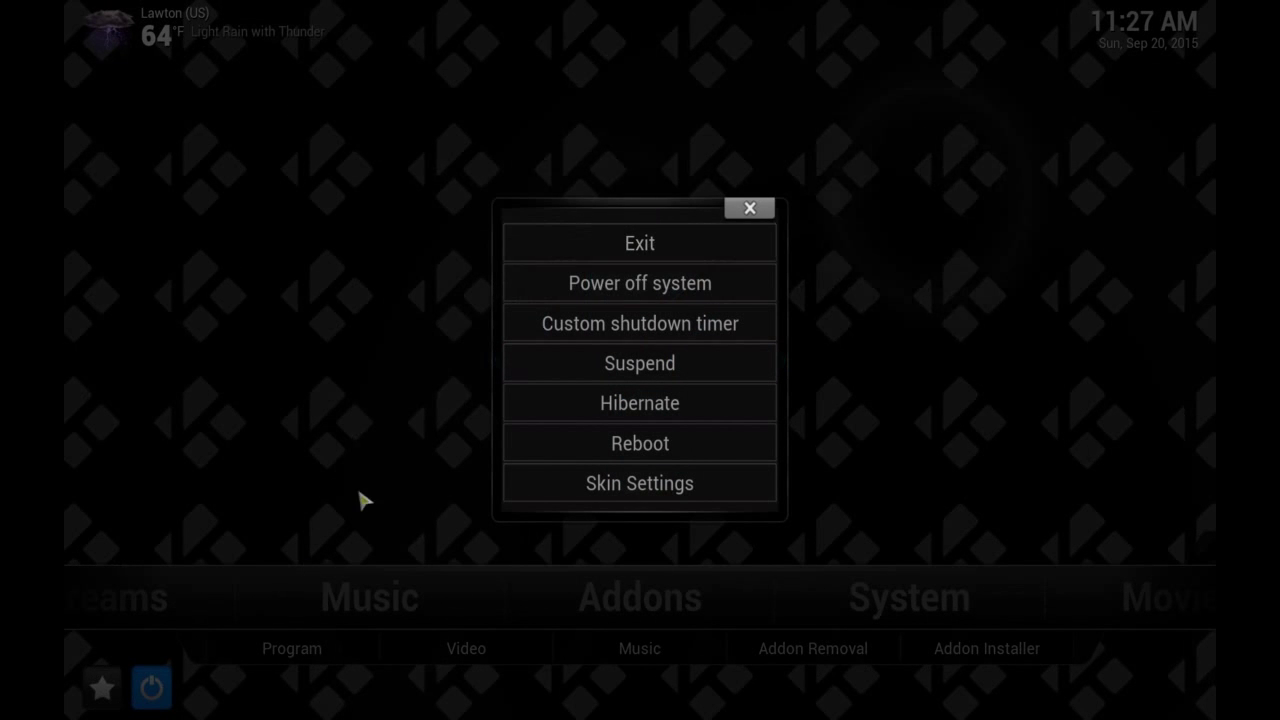